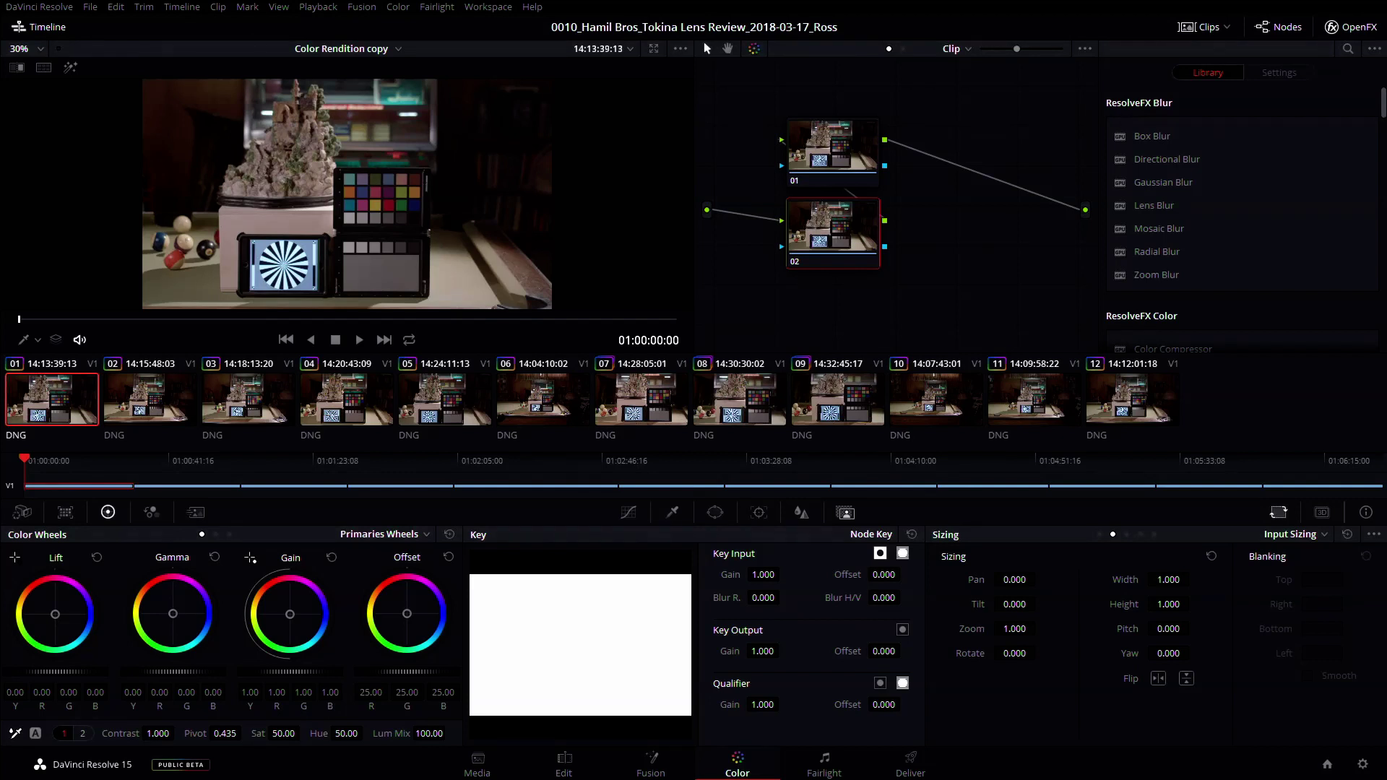
Review clips 03 through 12 in the thumbnail strip one by one
{"action": "left_click", "coordinate": [249, 399]}
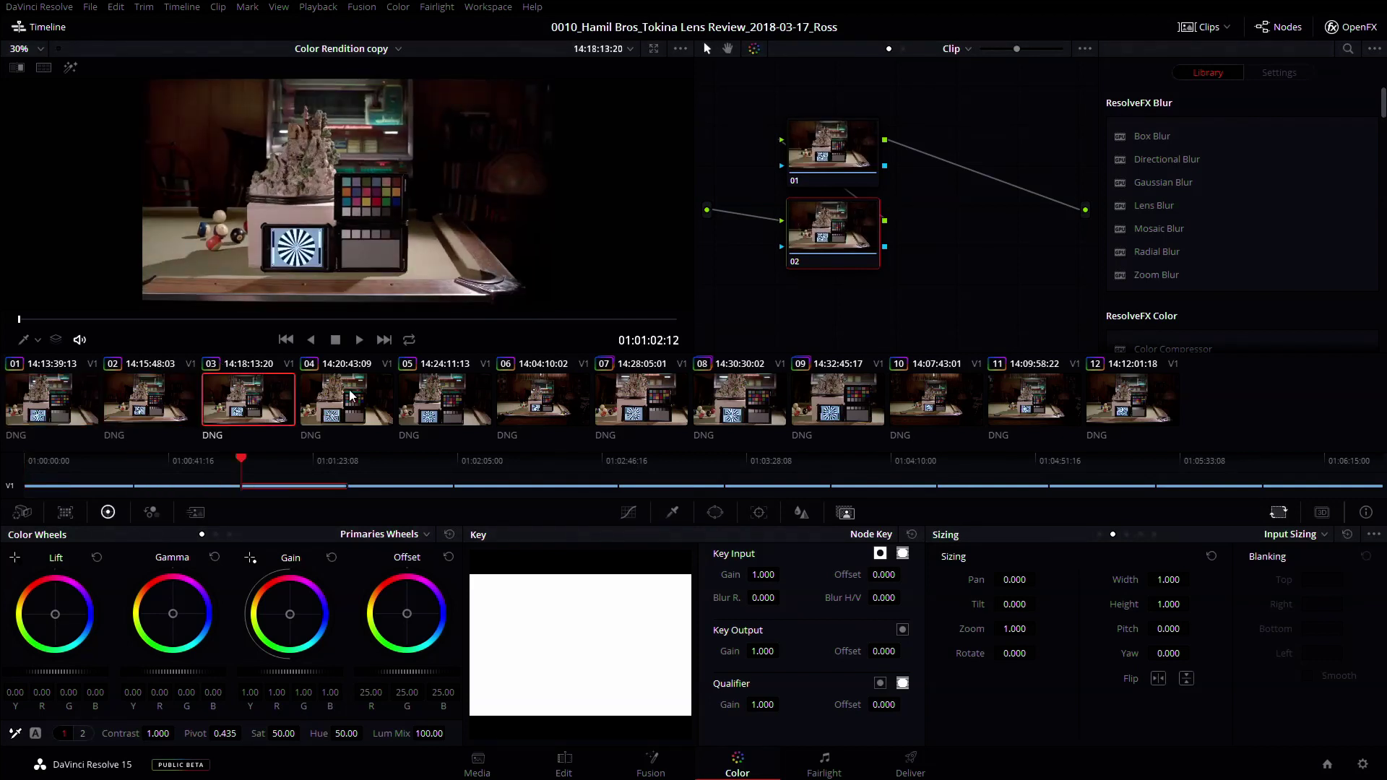
{"action": "left_click", "coordinate": [350, 396]}
{"action": "left_click", "coordinate": [435, 399]}
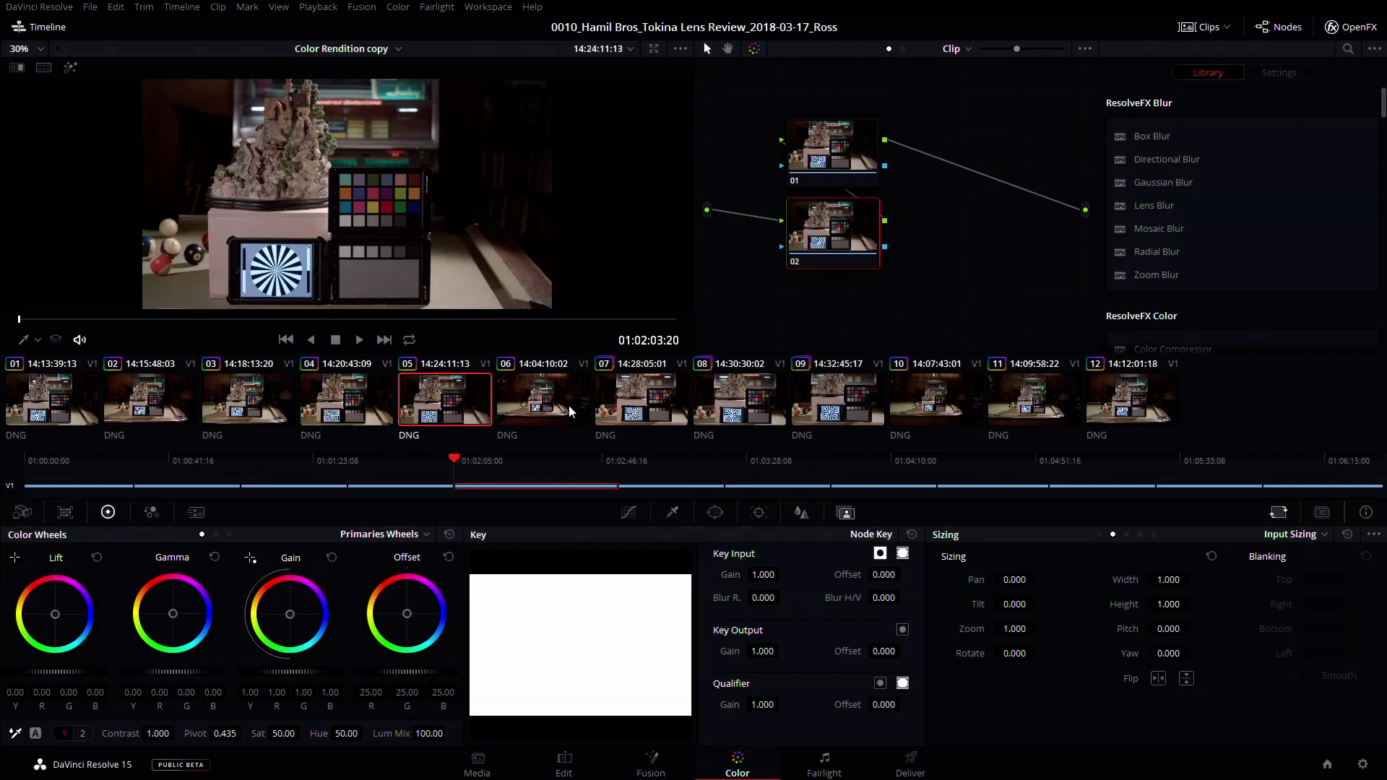
{"action": "left_click", "coordinate": [569, 405]}
{"action": "left_click", "coordinate": [648, 403]}
{"action": "left_click", "coordinate": [751, 409]}
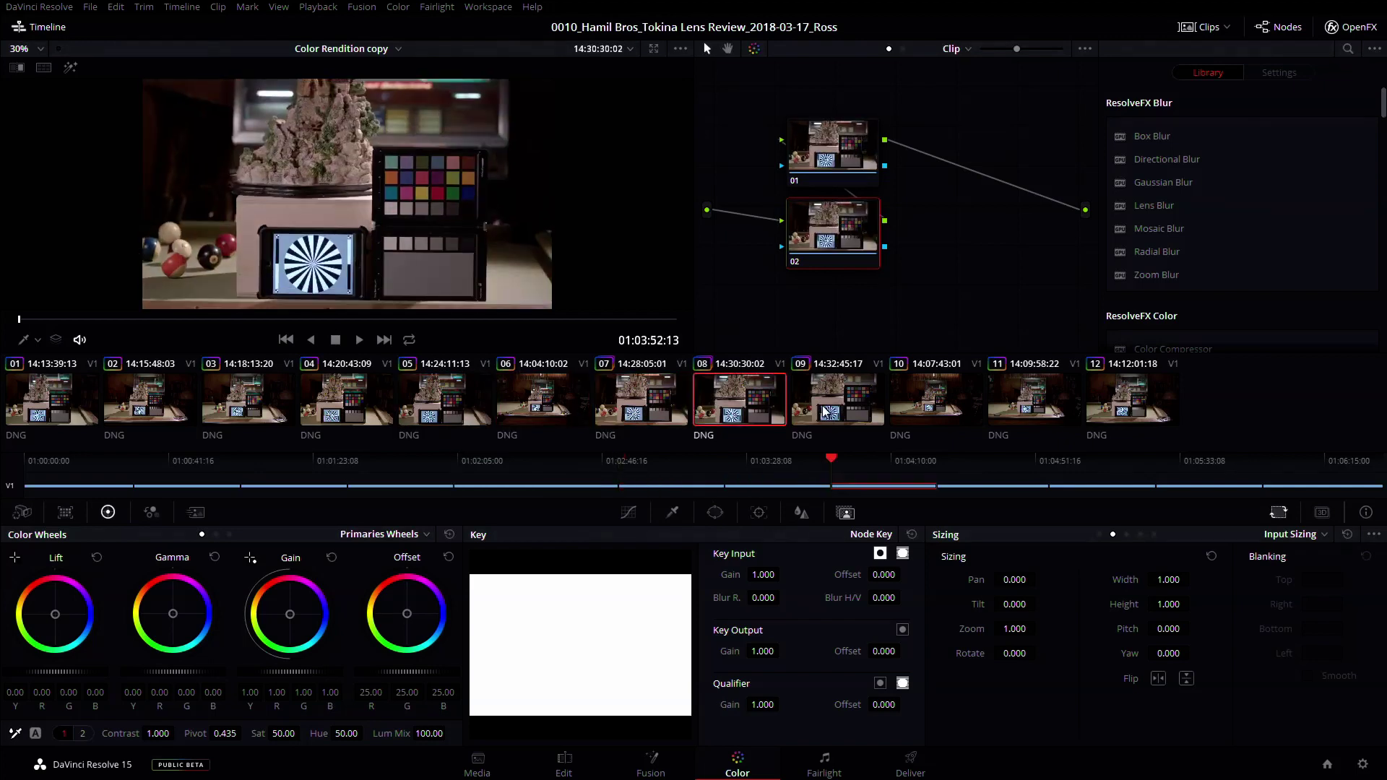
{"action": "left_click", "coordinate": [832, 412]}
{"action": "left_click", "coordinate": [900, 411]}
{"action": "left_click", "coordinate": [1030, 403]}
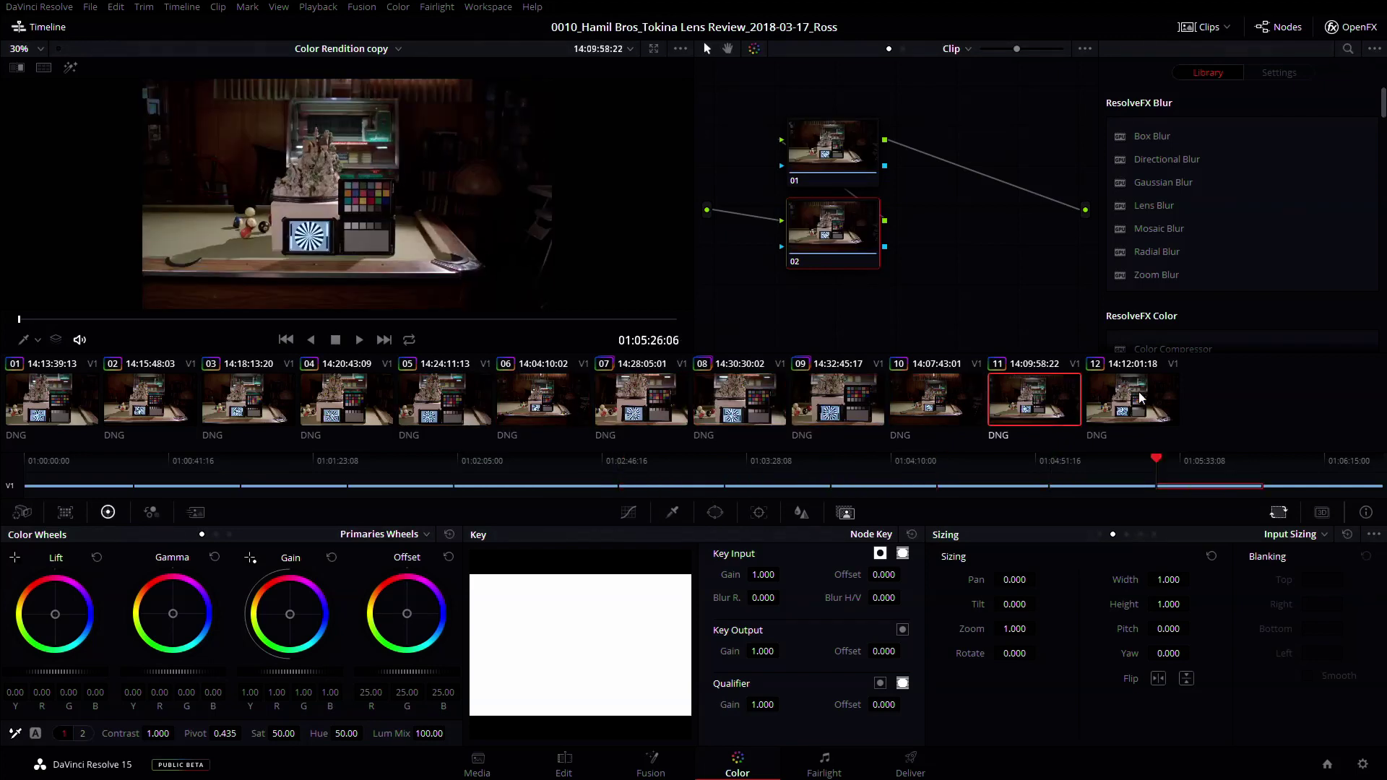
{"action": "left_click", "coordinate": [1130, 401]}
Back on clip 01, move node 01 up-right and place node 02 to its left
{"action": "left_click", "coordinate": [64, 403]}
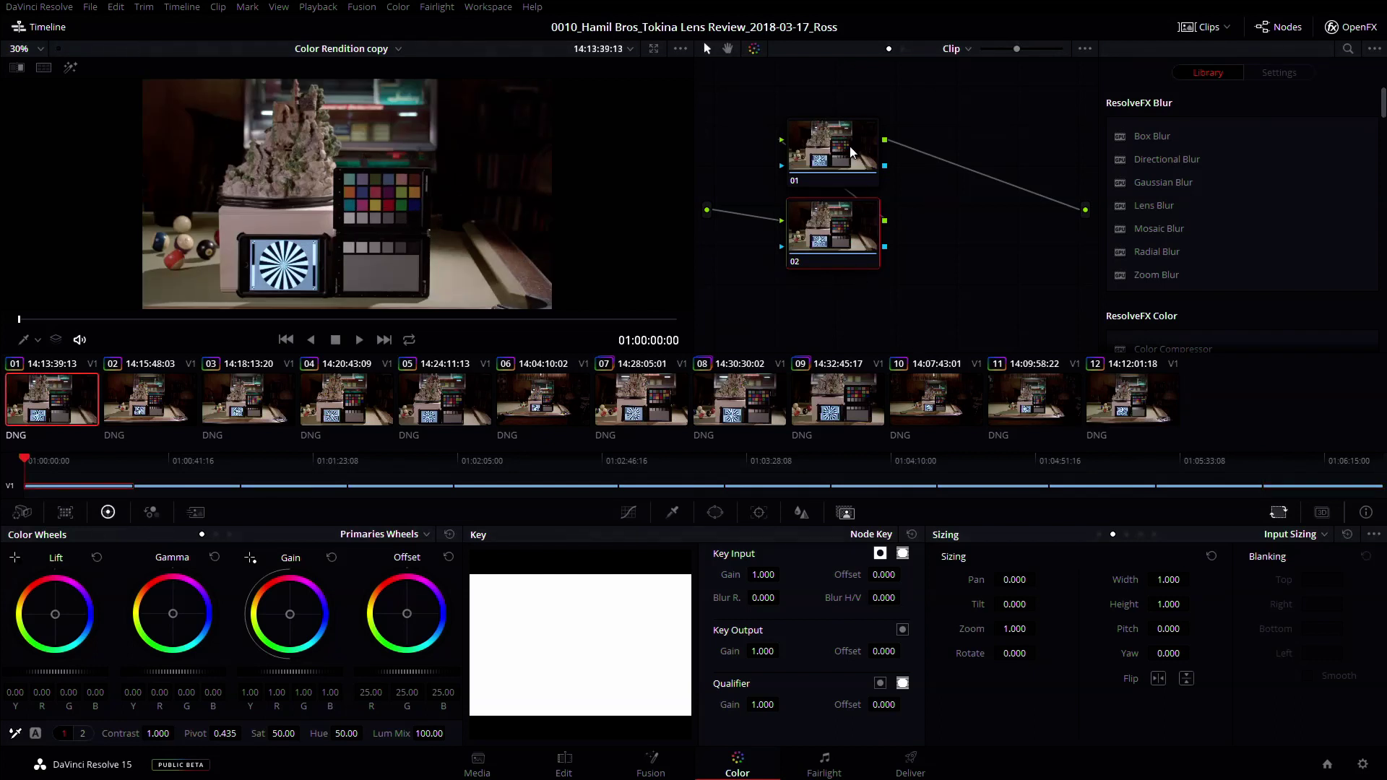
{"action": "left_click_drag", "start_coordinate": [842, 154], "coordinate": [928, 147]}
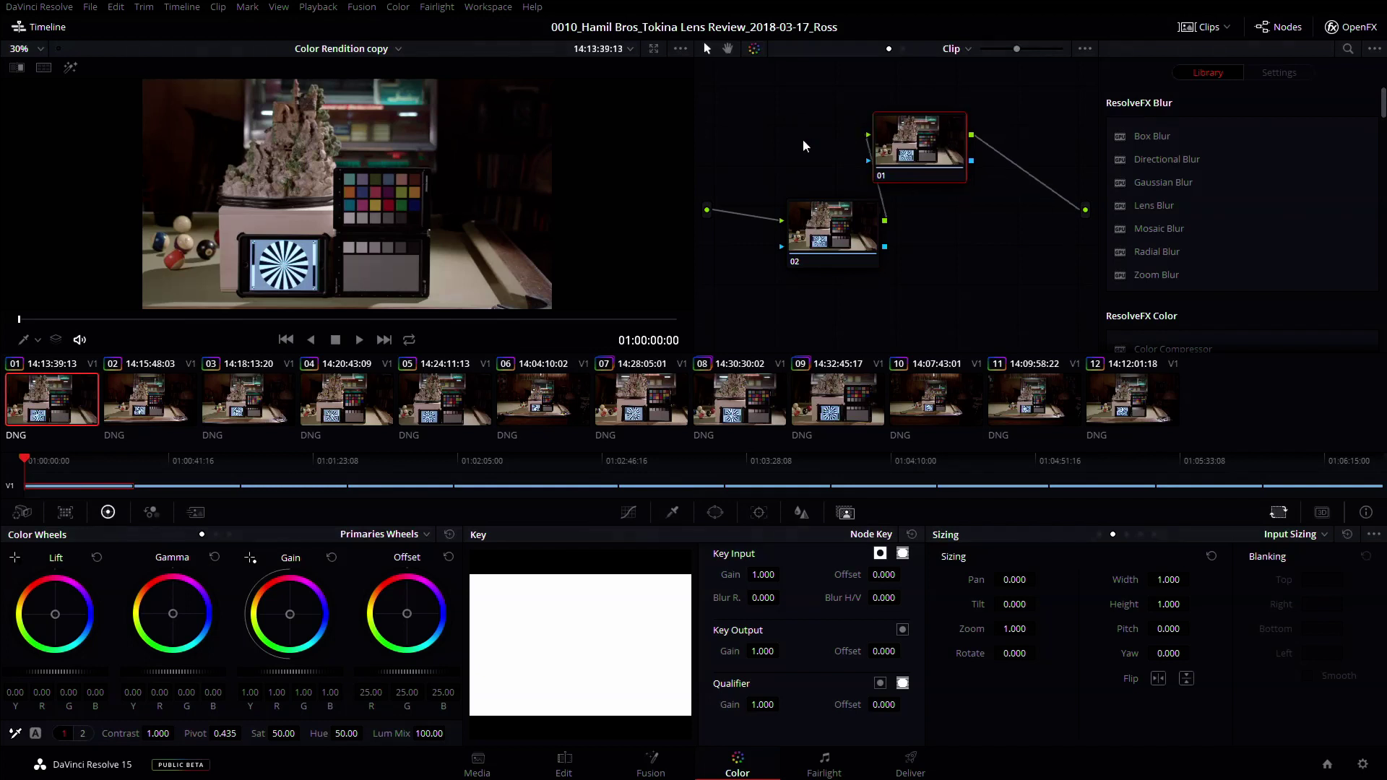
{"action": "left_click_drag", "start_coordinate": [816, 242], "coordinate": [770, 164]}
Select node 01 and apply the Blackmagic 4.6K Film to Rec709 v3 LUT to it
{"action": "left_click", "coordinate": [907, 165]}
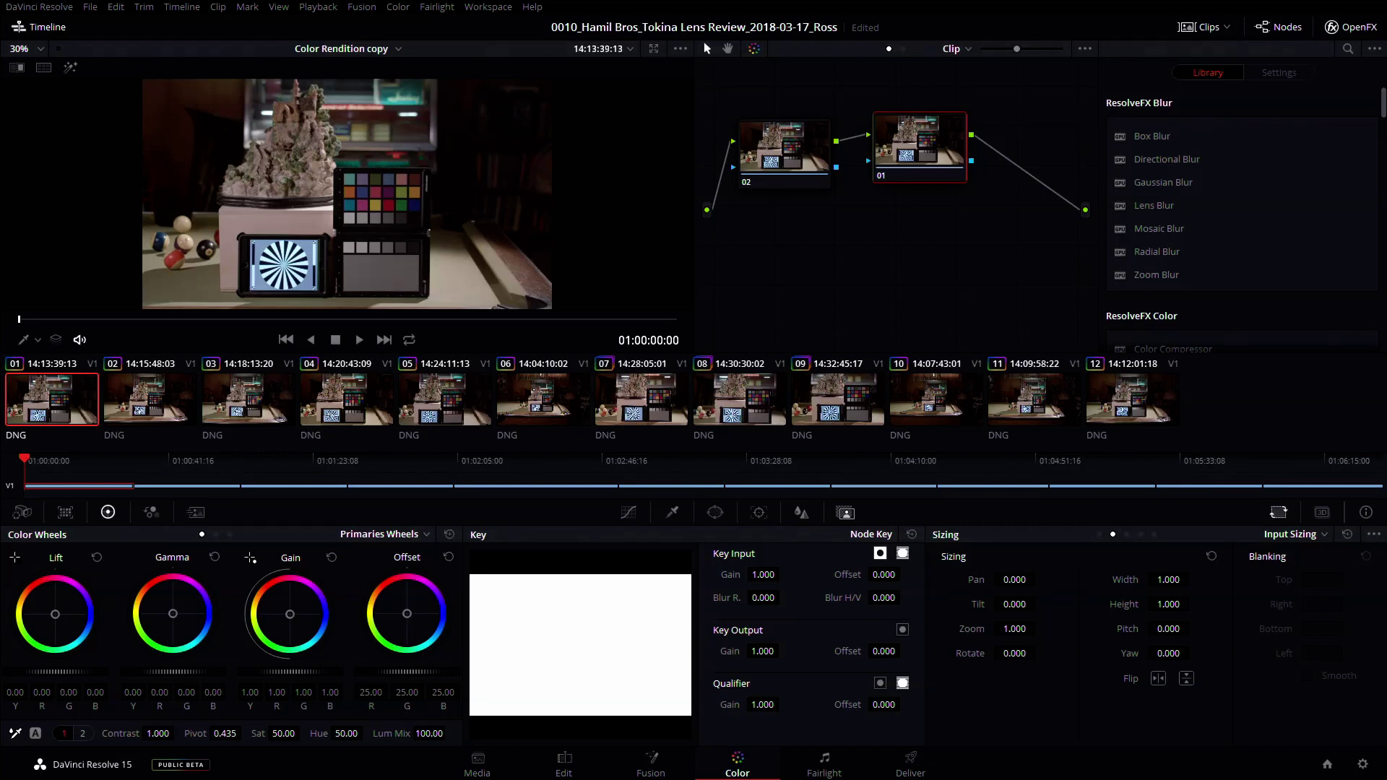
{"action": "left_click_drag", "start_coordinate": [127, 83], "coordinate": [887, 135]}
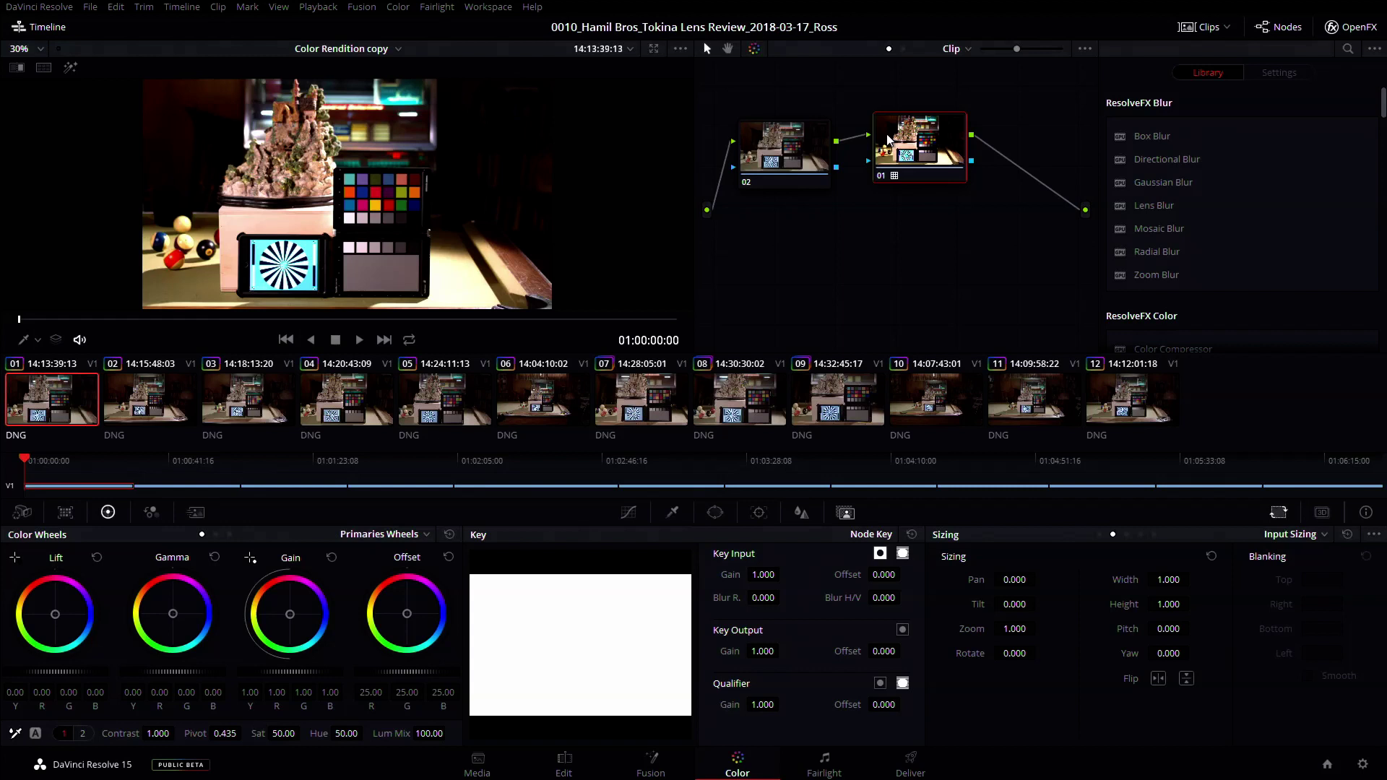
Select clips 02 through 12 and apply clip 01's grade to them
{"action": "left_click", "coordinate": [159, 390]}
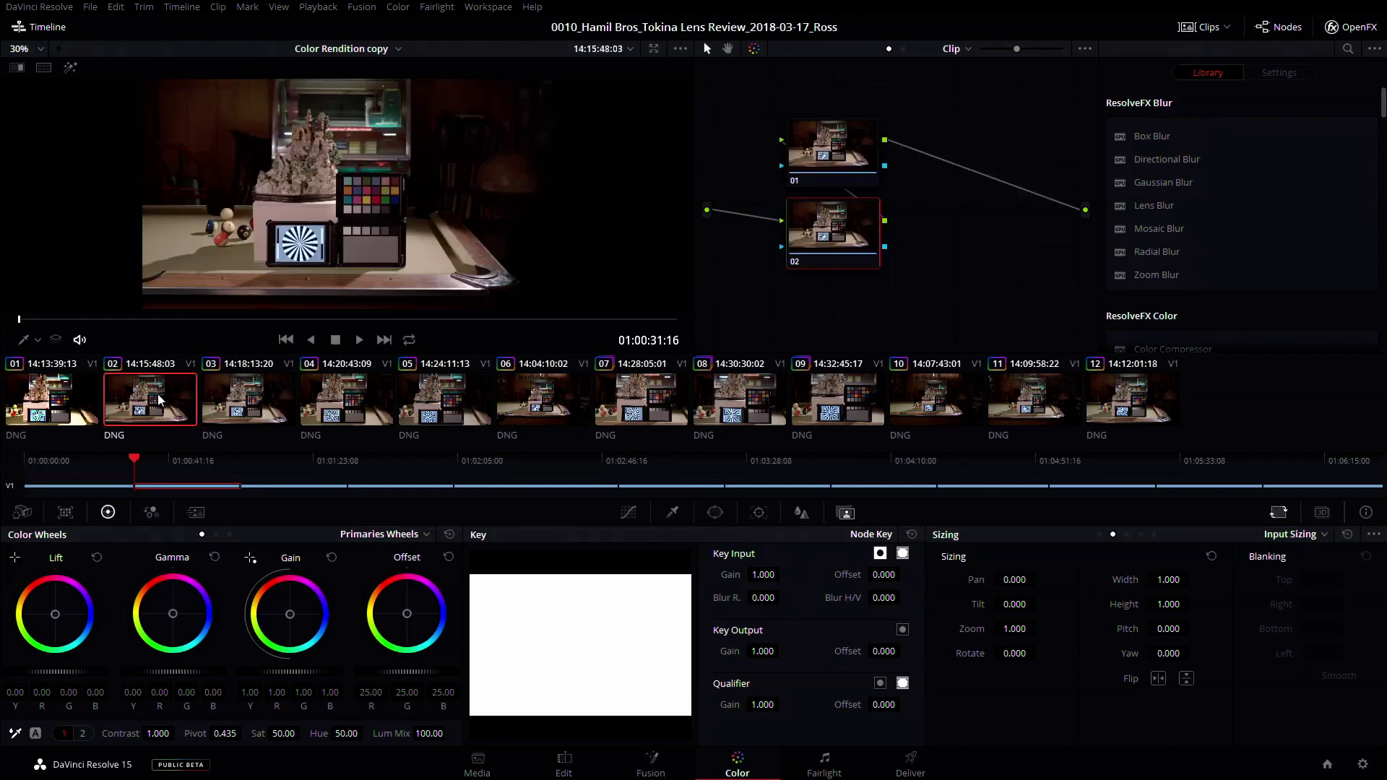
{"action": "left_click", "coordinate": [1117, 393], "text": "shift"}
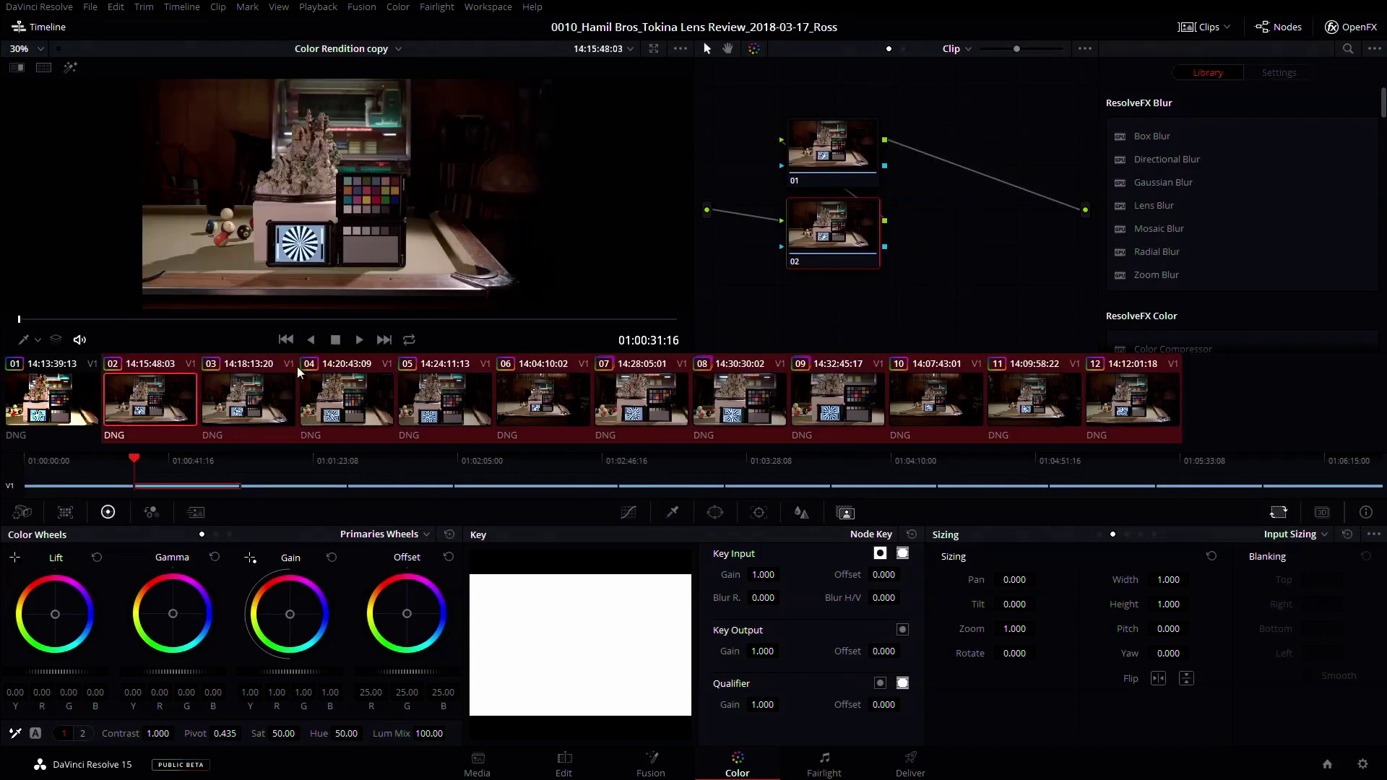
{"action": "middle_click", "coordinate": [51, 397]}
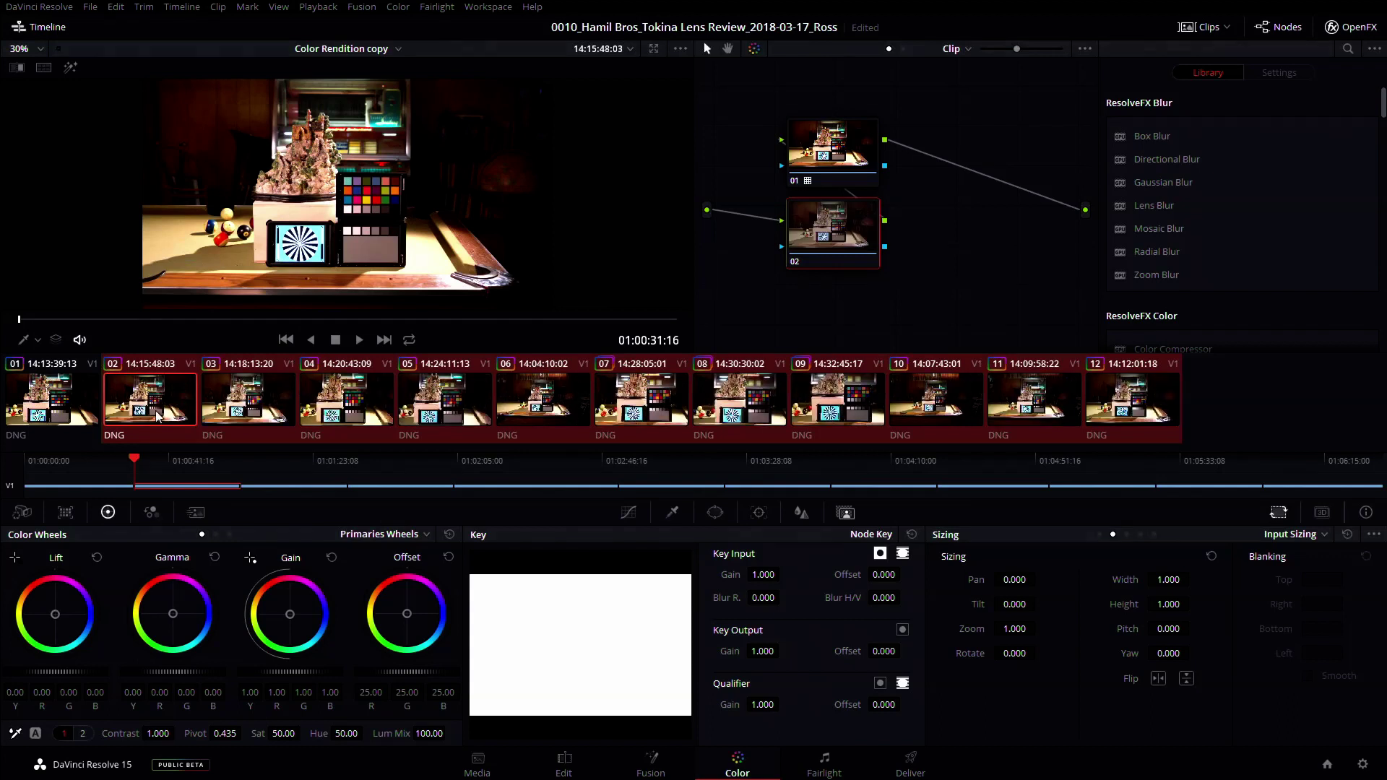
Nudge node 01 on clip 01, check the new grade on clips 02–06, then return to clip 01
{"action": "left_click", "coordinate": [54, 410]}
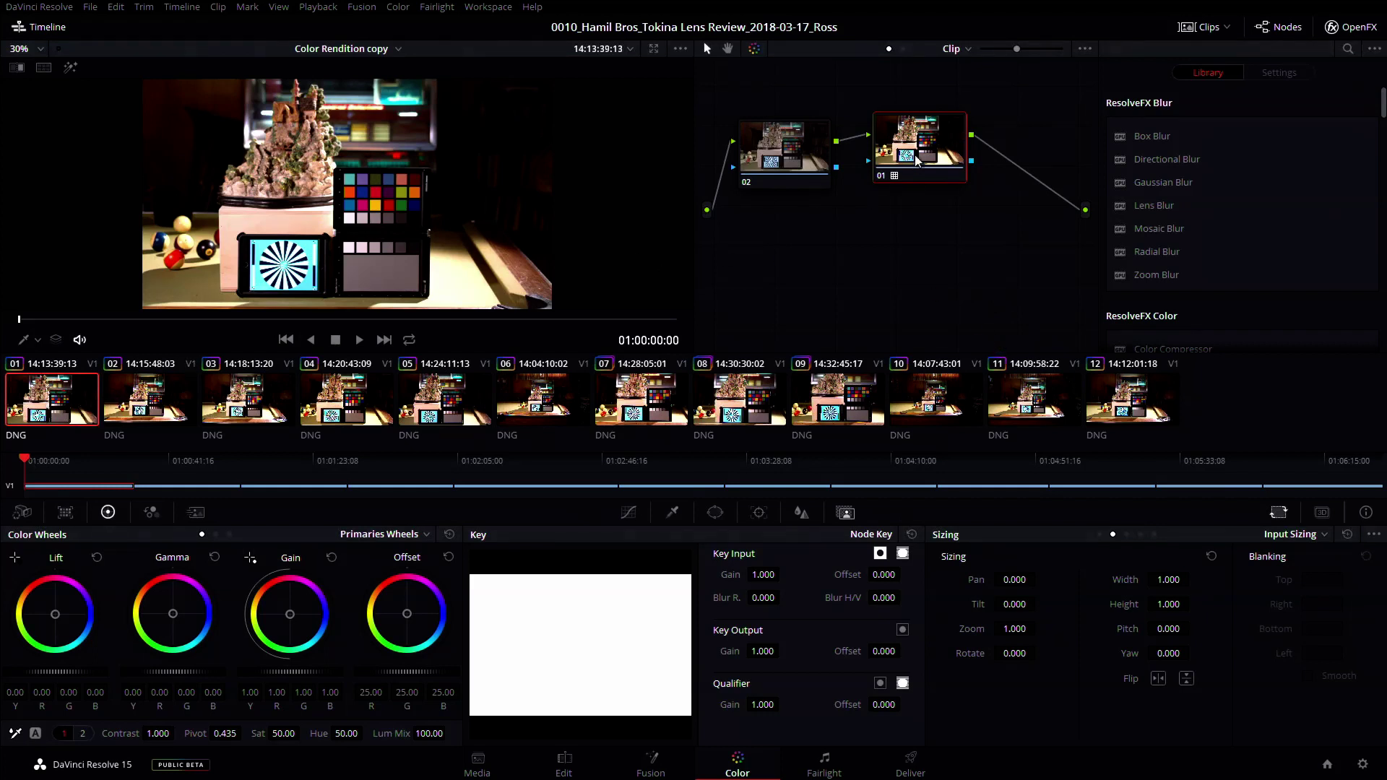
{"action": "left_click_drag", "start_coordinate": [915, 164], "coordinate": [907, 150]}
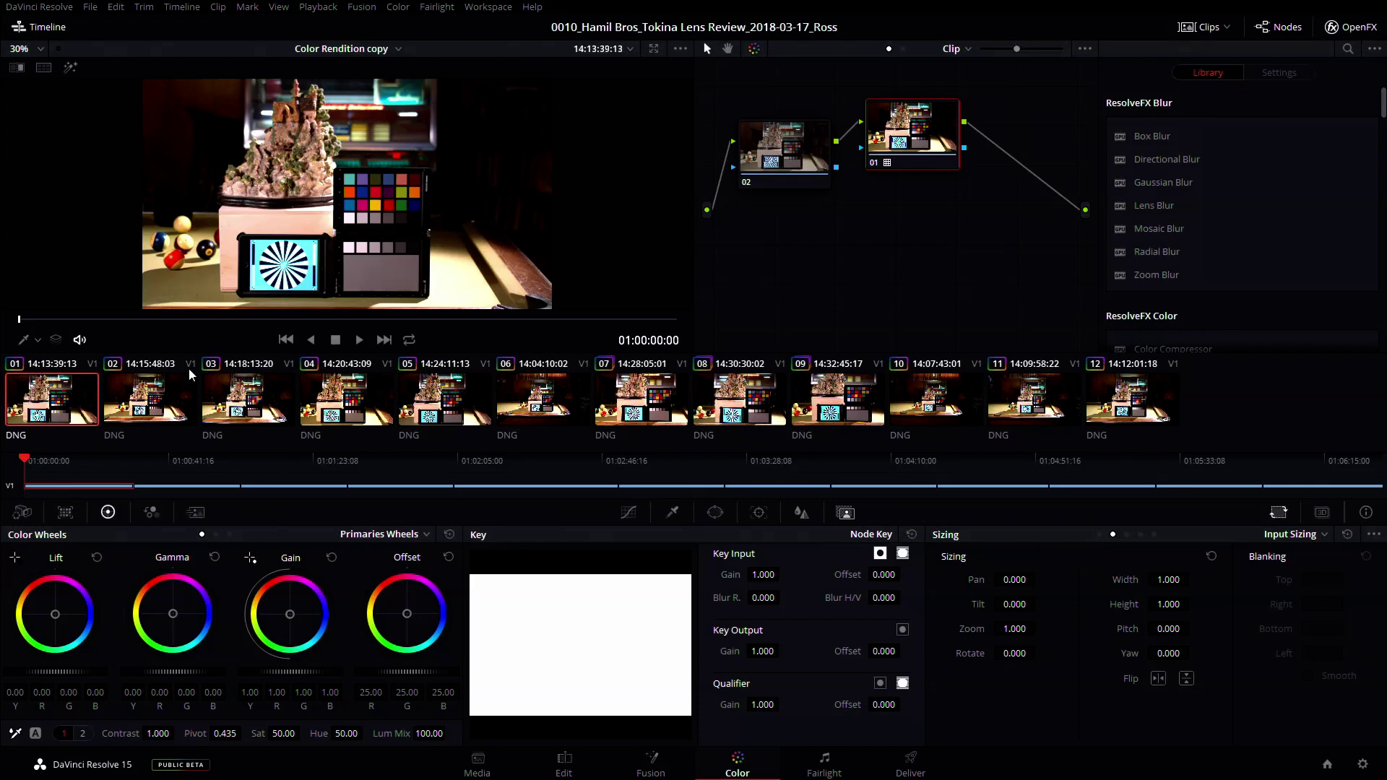
{"action": "left_click", "coordinate": [173, 414]}
{"action": "left_click", "coordinate": [220, 406]}
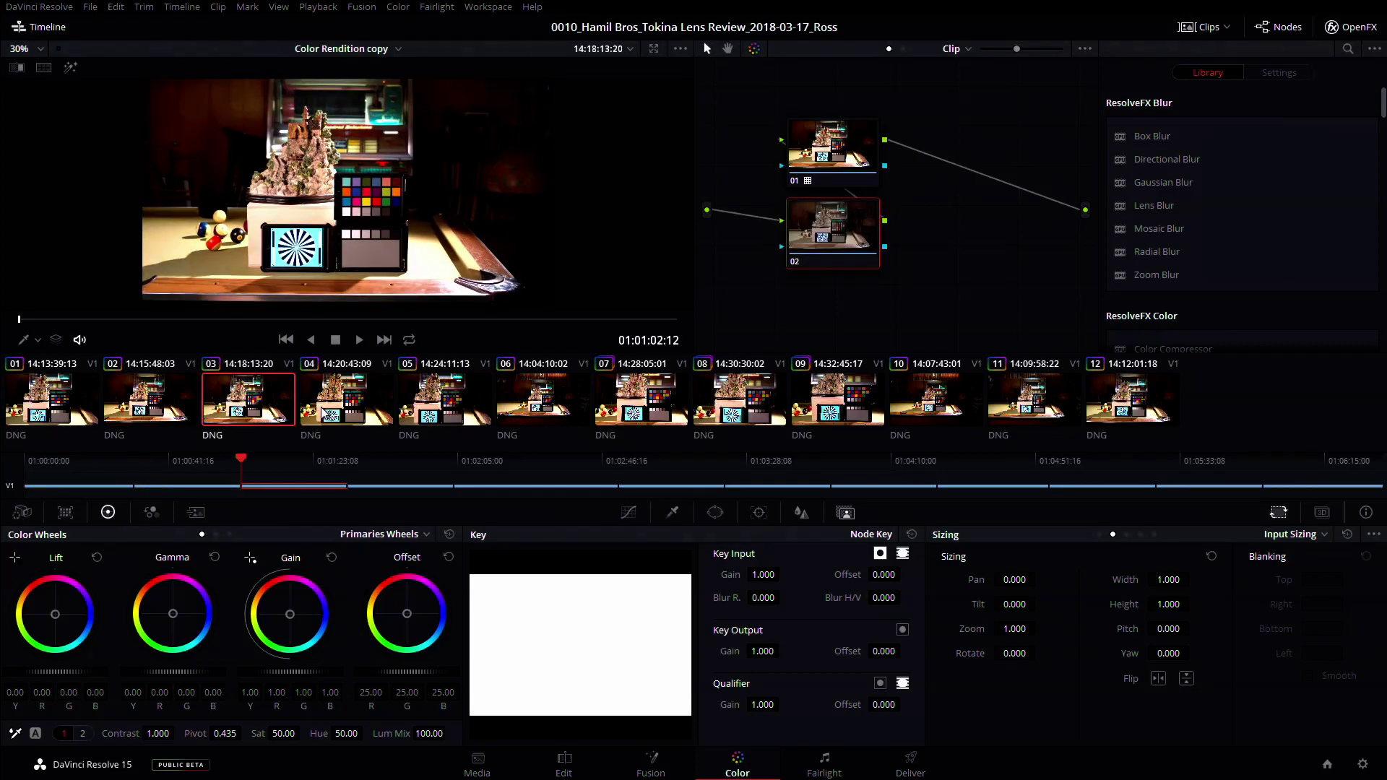
{"action": "left_click", "coordinate": [319, 413]}
{"action": "left_click", "coordinate": [461, 413]}
{"action": "left_click", "coordinate": [540, 403]}
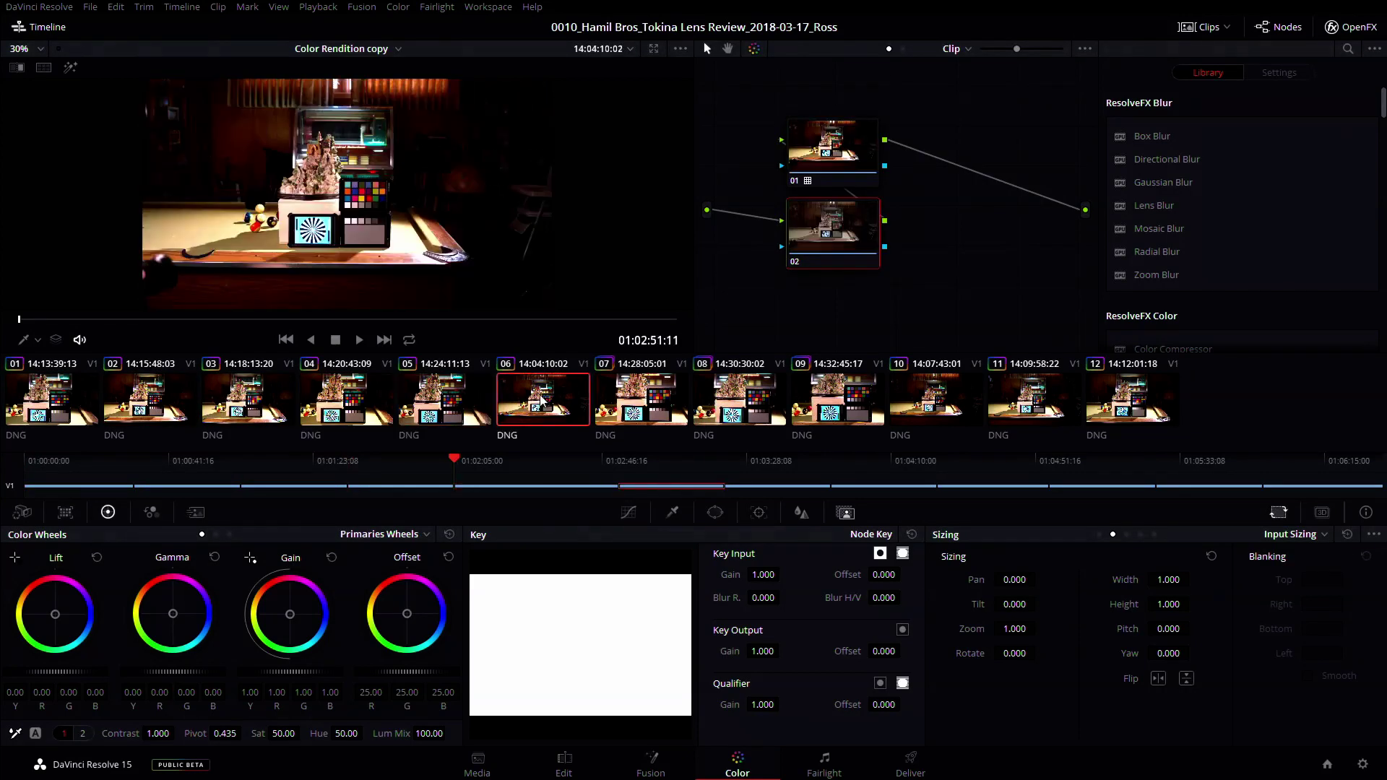
{"action": "left_click", "coordinate": [65, 390]}
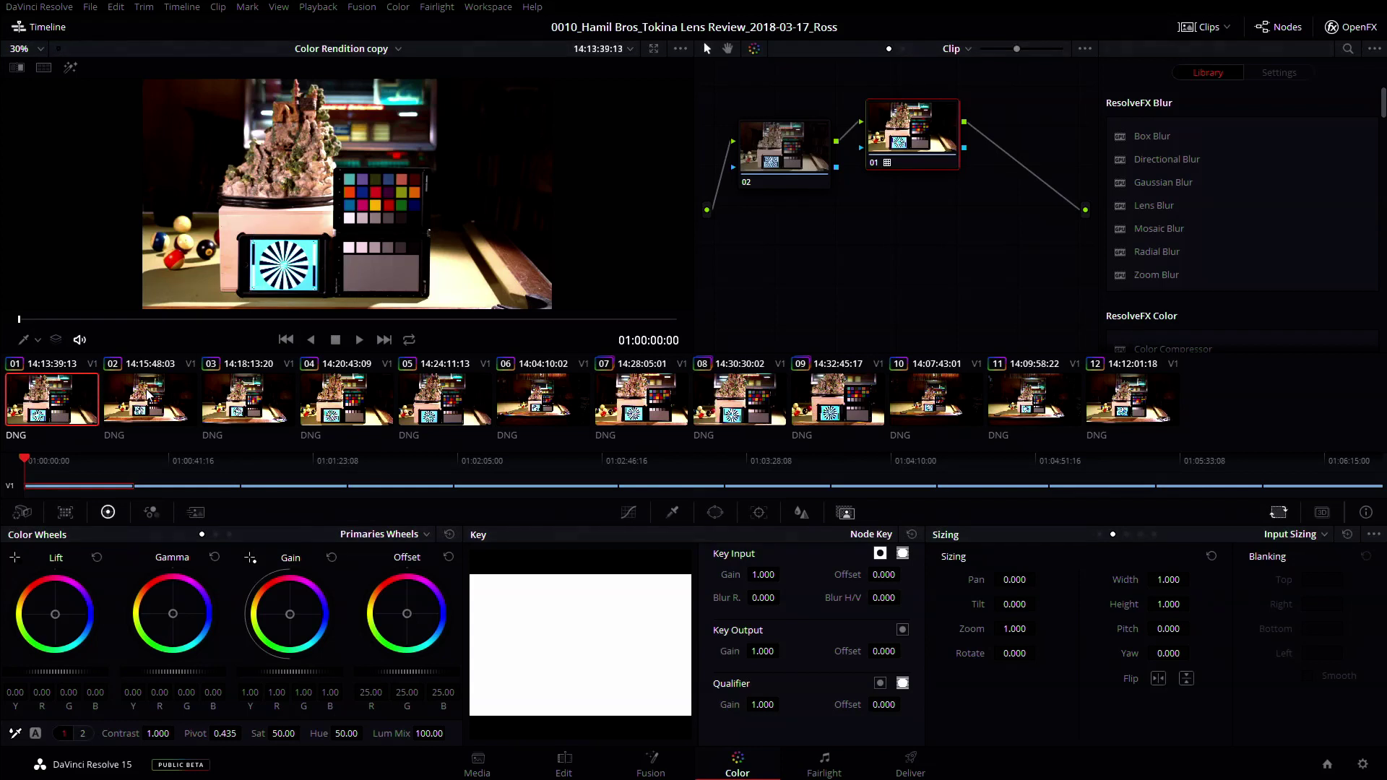
Turn on split-screen comparing the selected clips, adding clips 02, 03 and 04
{"action": "left_click", "coordinate": [43, 67]}
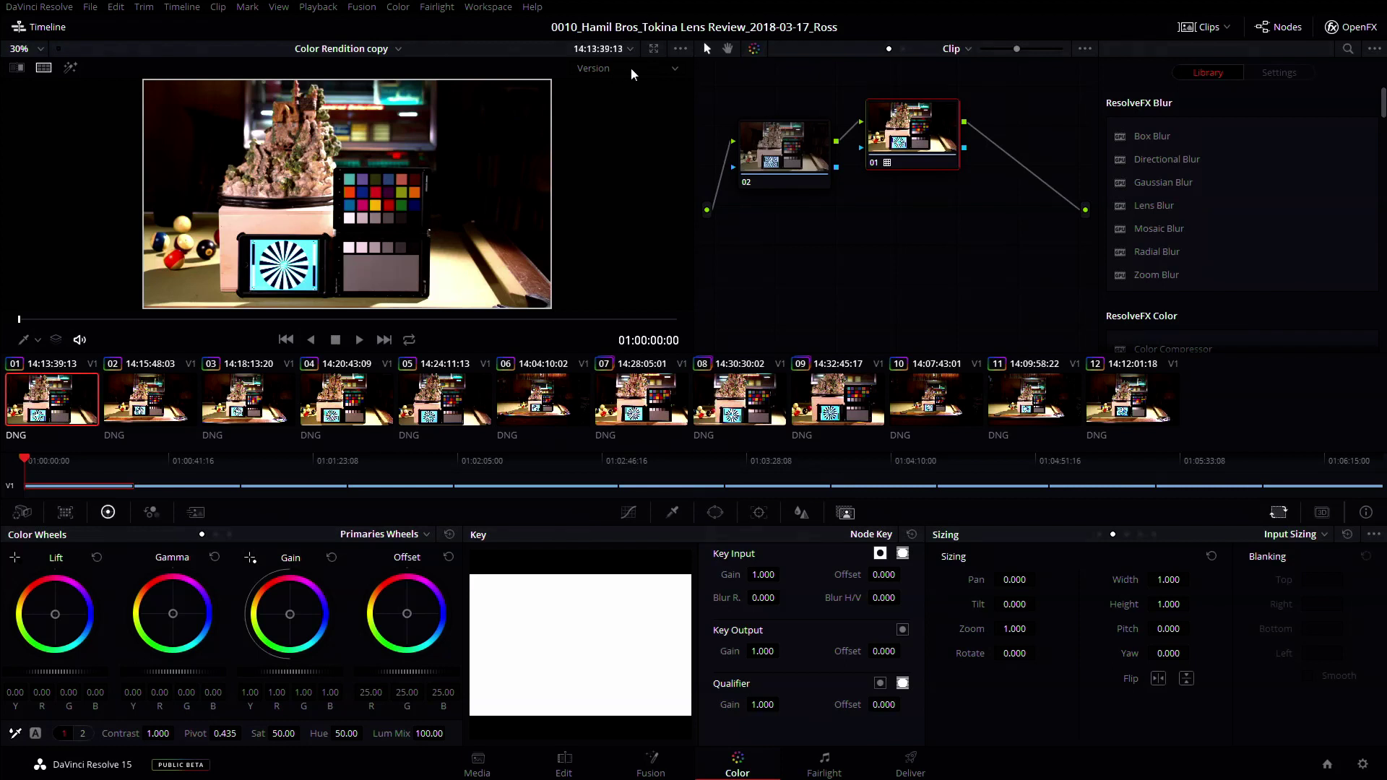
{"action": "left_click", "coordinate": [677, 69]}
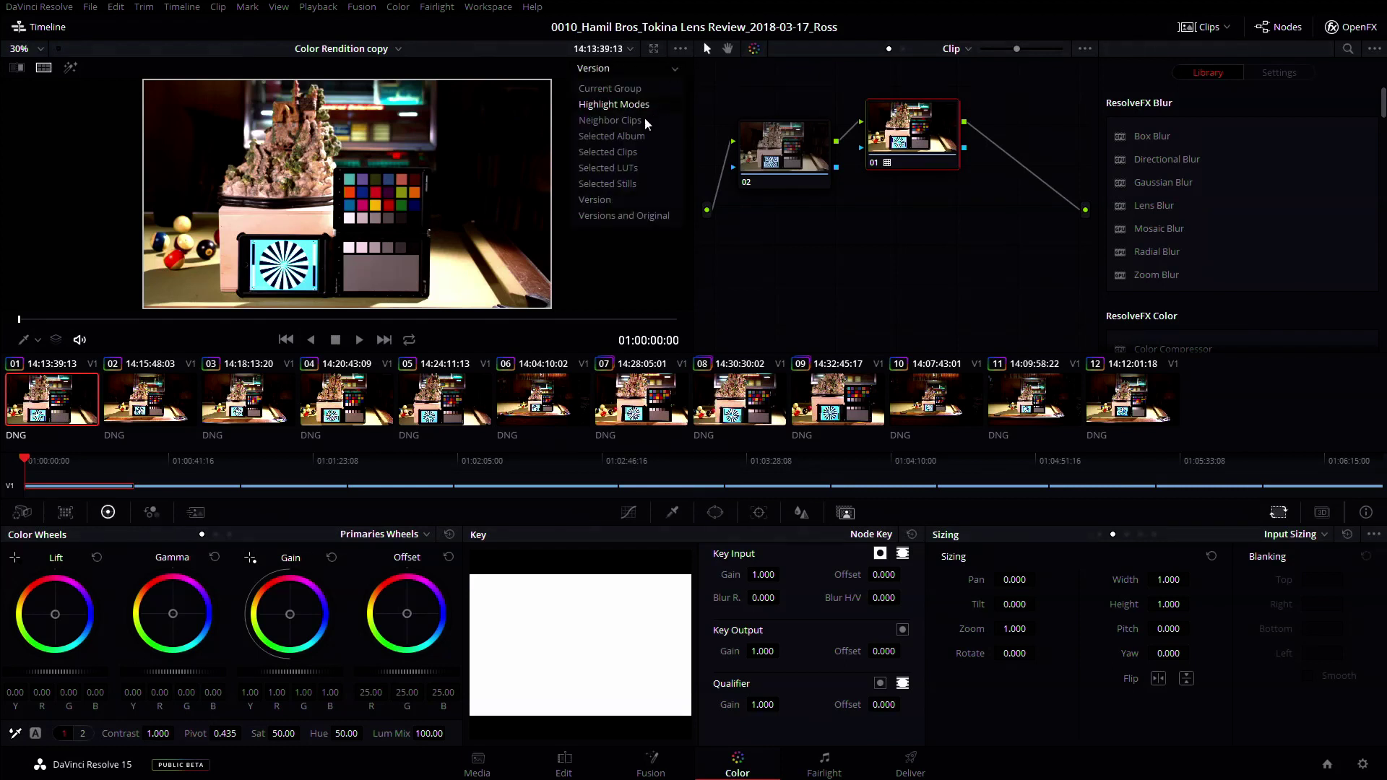
{"action": "left_click", "coordinate": [634, 153]}
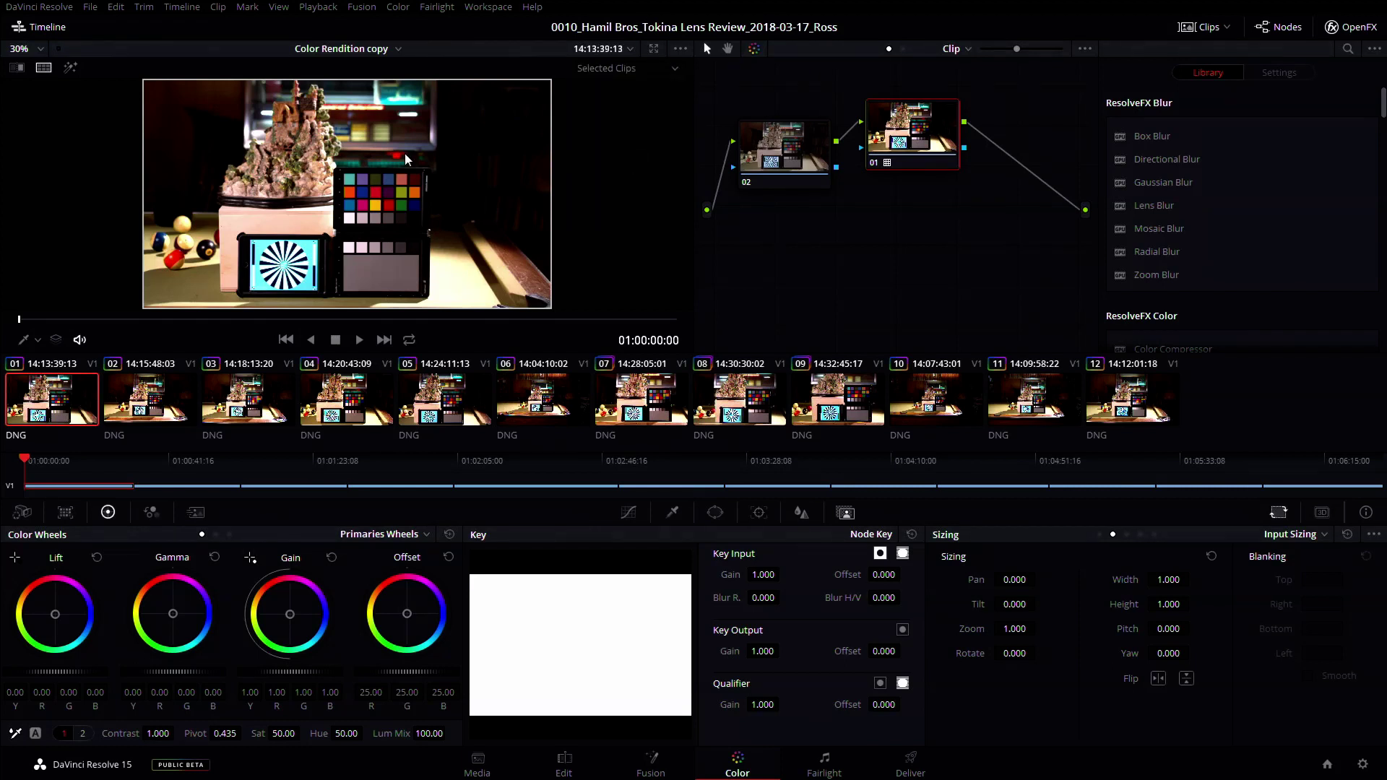
{"action": "left_click", "coordinate": [148, 396], "text": "ctrl"}
{"action": "left_click", "coordinate": [249, 398], "text": "ctrl"}
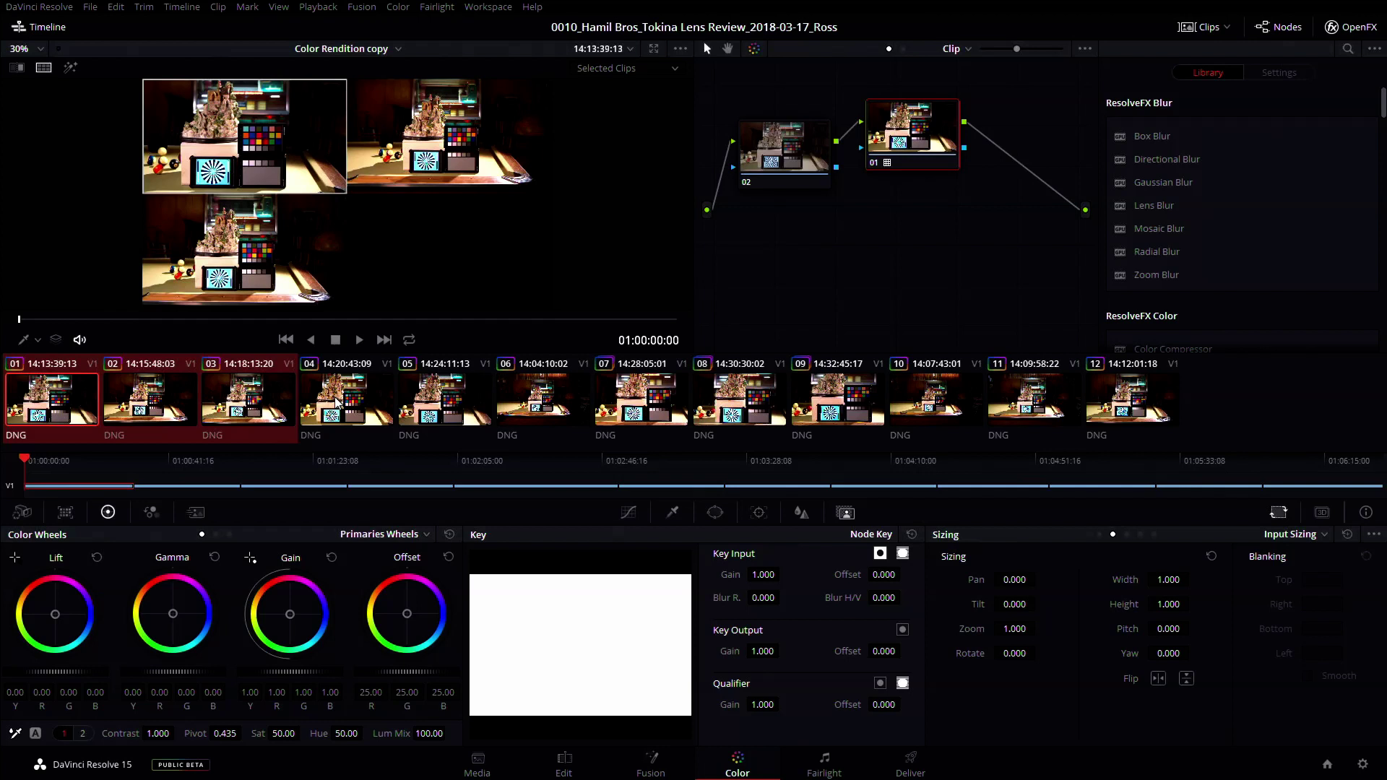
{"action": "left_click", "coordinate": [348, 402], "text": "ctrl"}
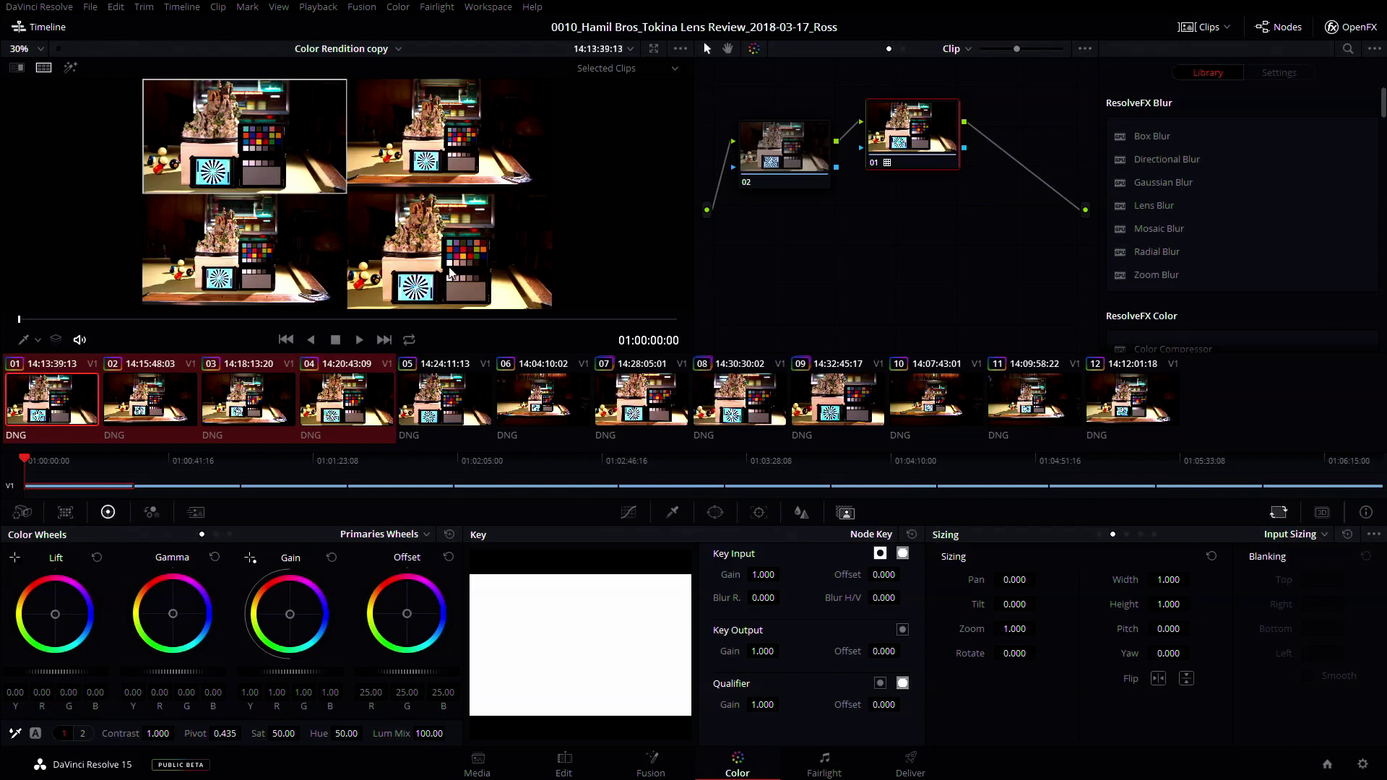
Make clips 02, 04 and 03 current from the split-screen tiles, ending on clip 01
{"action": "left_click", "coordinate": [463, 138]}
{"action": "left_click", "coordinate": [418, 258]}
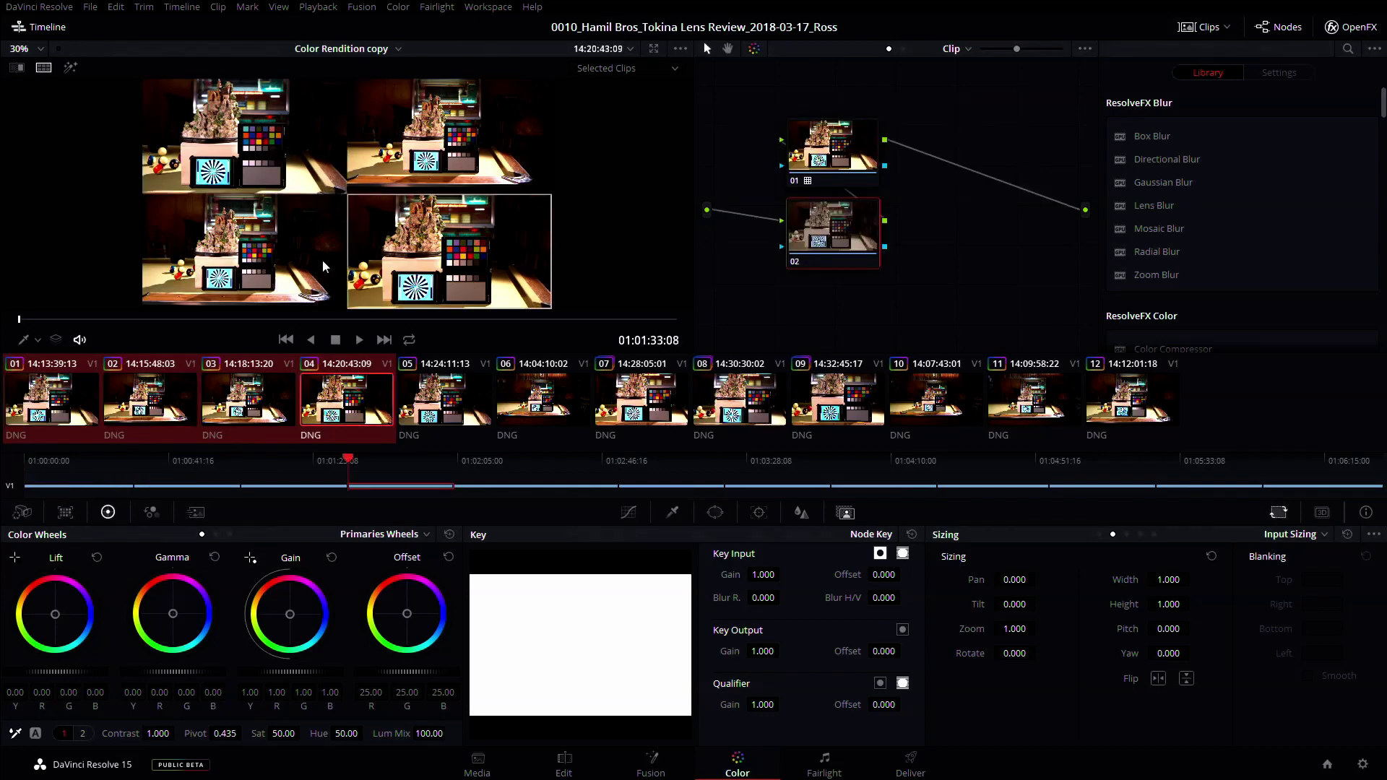
{"action": "left_click", "coordinate": [310, 249]}
{"action": "left_click", "coordinate": [275, 147]}
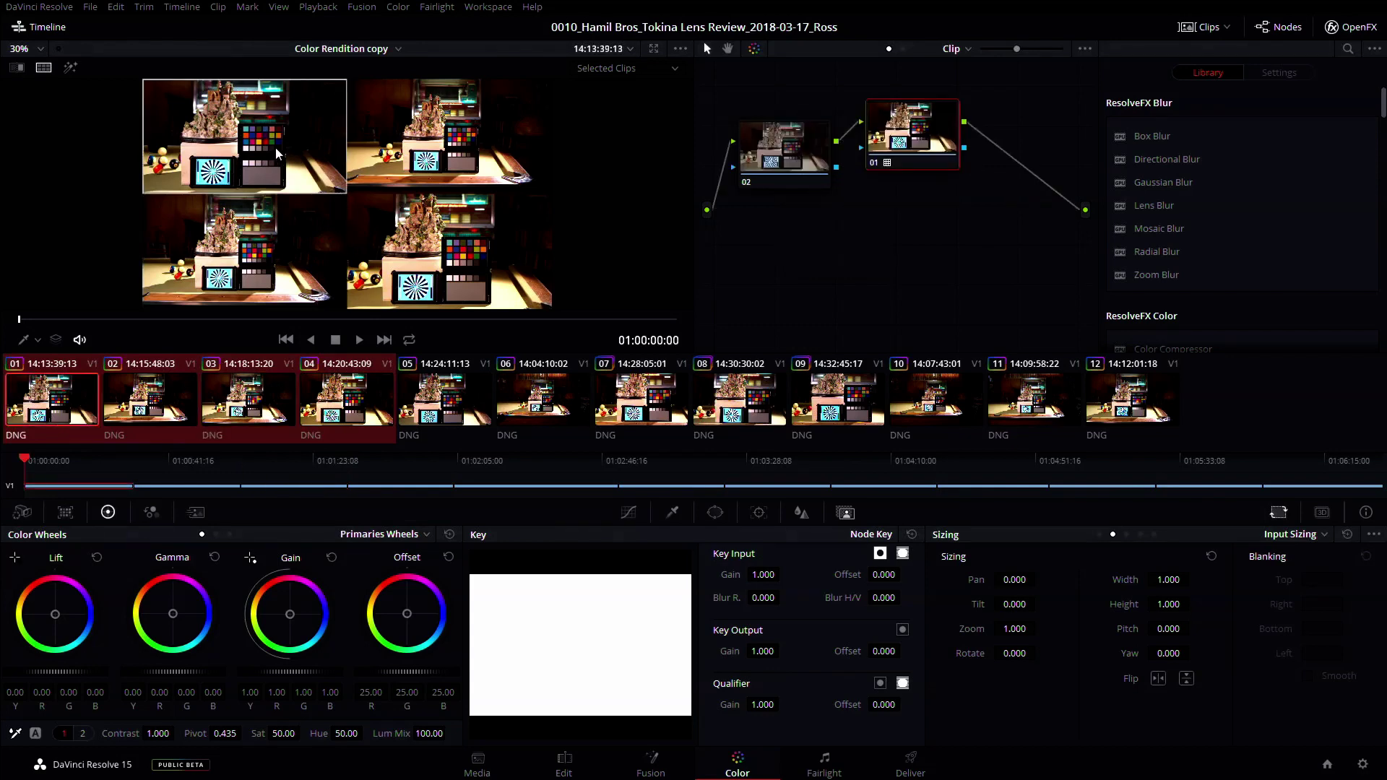
{"action": "left_click", "coordinate": [265, 243]}
{"action": "left_click", "coordinate": [402, 254]}
{"action": "left_click", "coordinate": [383, 173]}
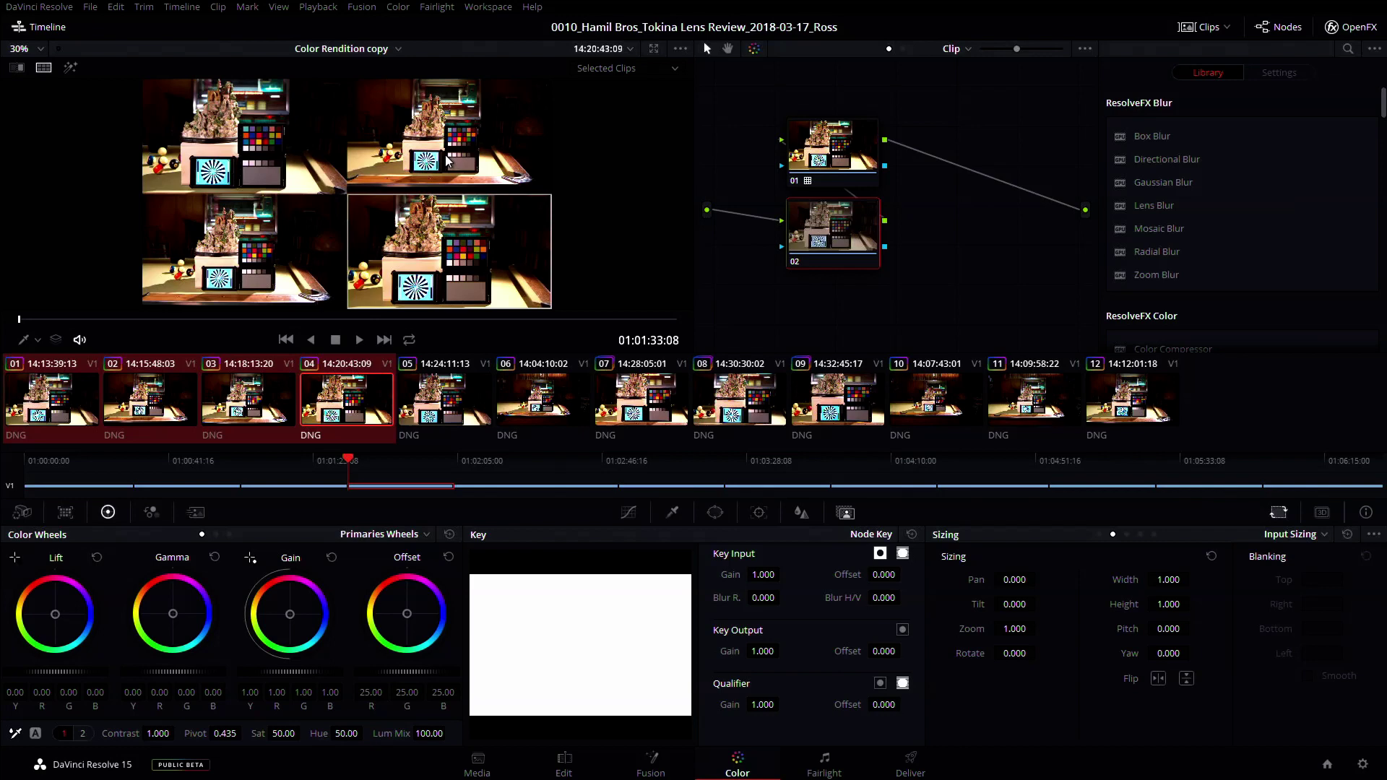
{"action": "left_click", "coordinate": [249, 147]}
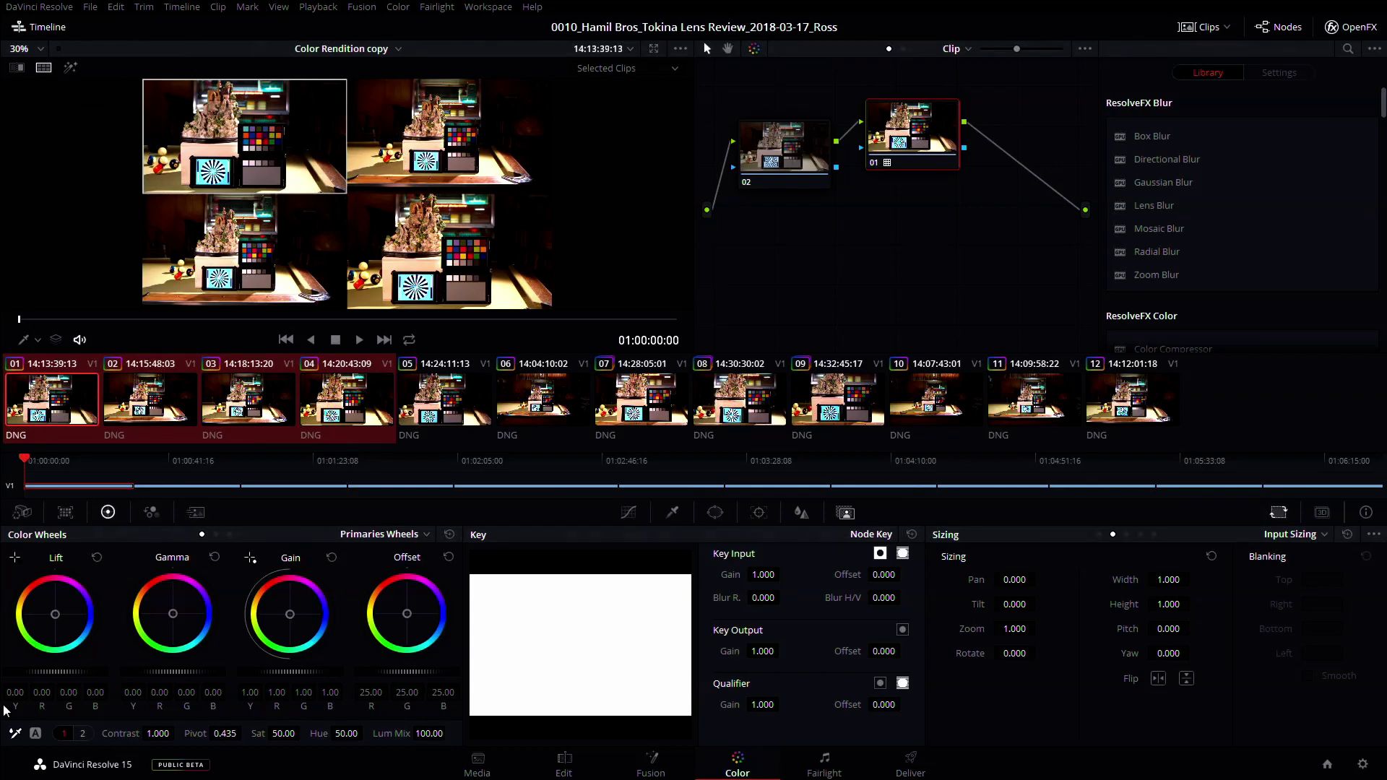
Enlarge and recentre the viewer image, and lower node 01 in the node graph
{"action": "scroll", "coordinate": [422, 159], "scroll_direction": "up", "scroll_amount": 3}
{"action": "left_click_drag", "start_coordinate": [448, 195], "coordinate": [427, 174]}
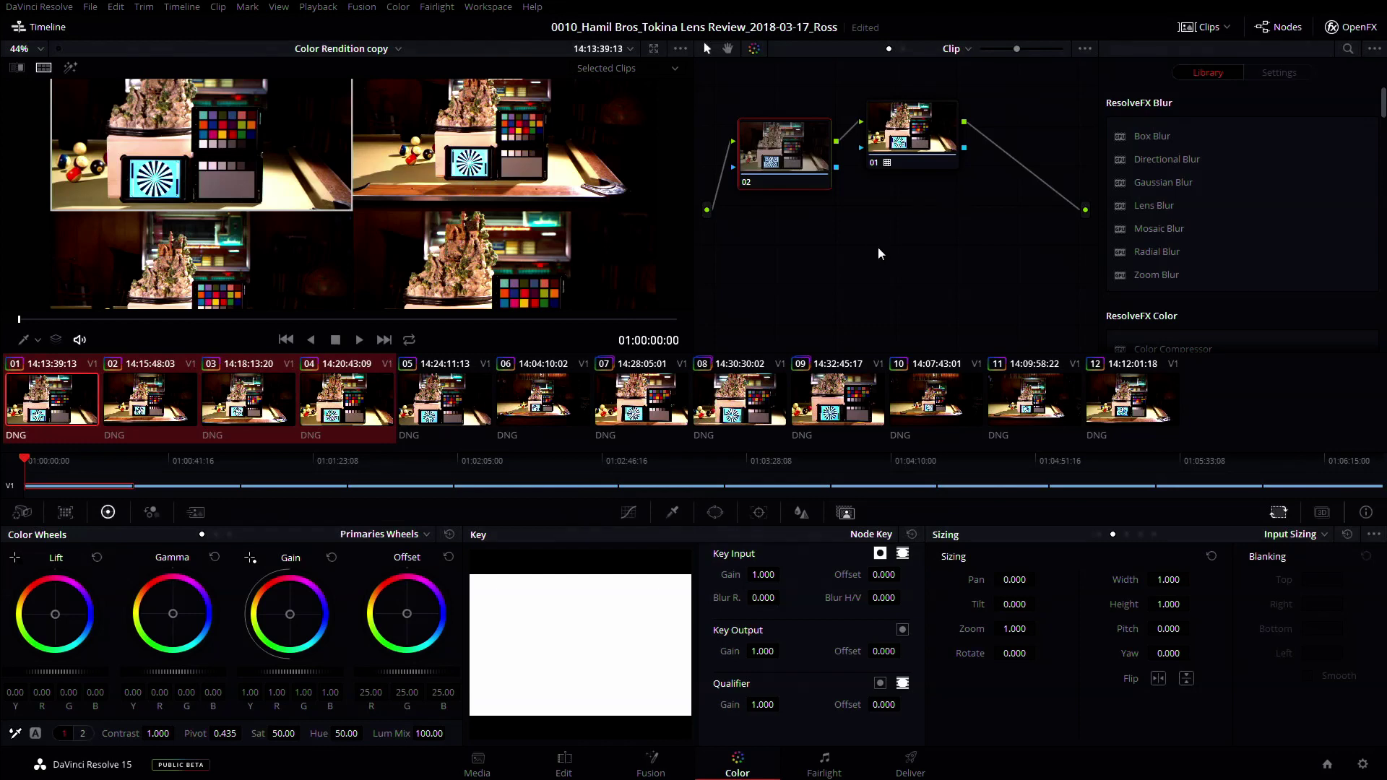
{"action": "left_click_drag", "start_coordinate": [901, 124], "coordinate": [907, 142]}
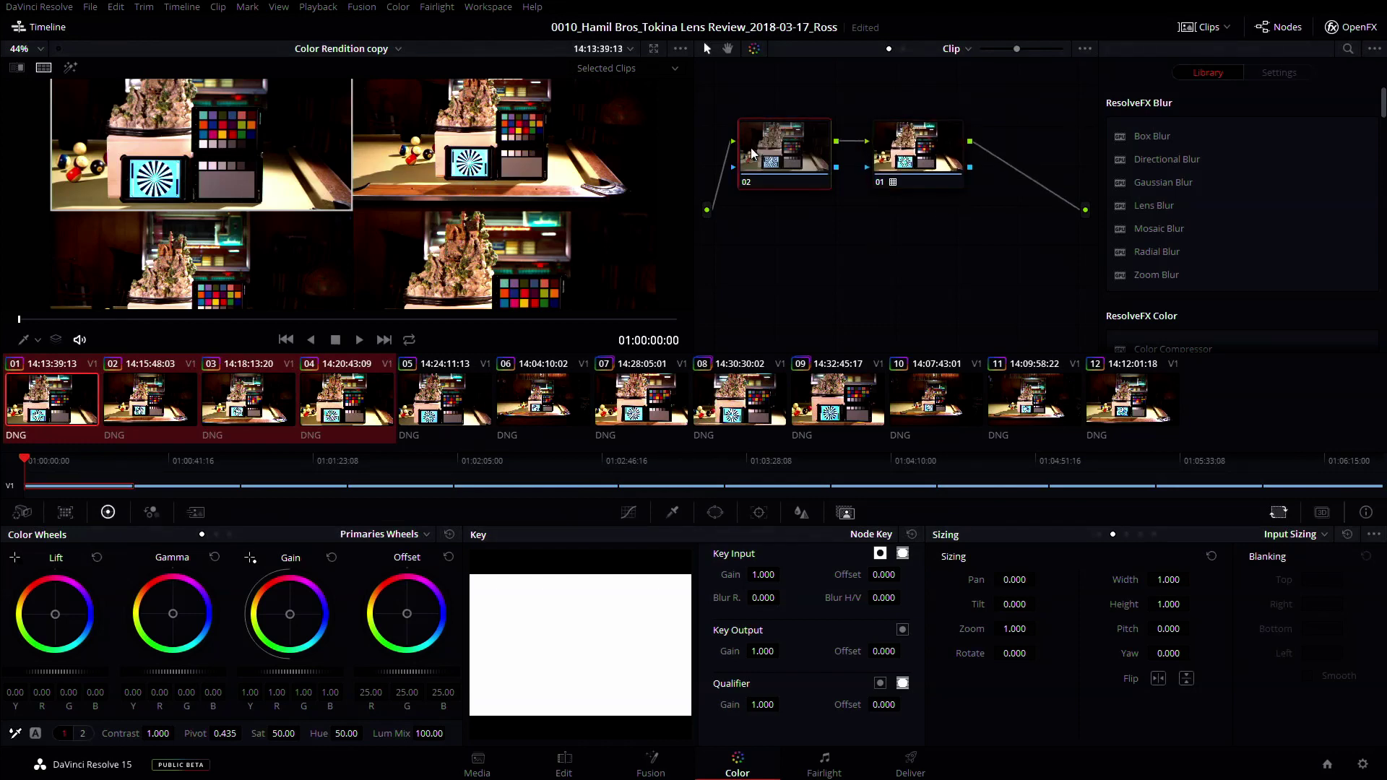
Turn off split screen to show clip 01 alone and add an alpha output to the node tree
{"action": "left_click", "coordinate": [44, 68]}
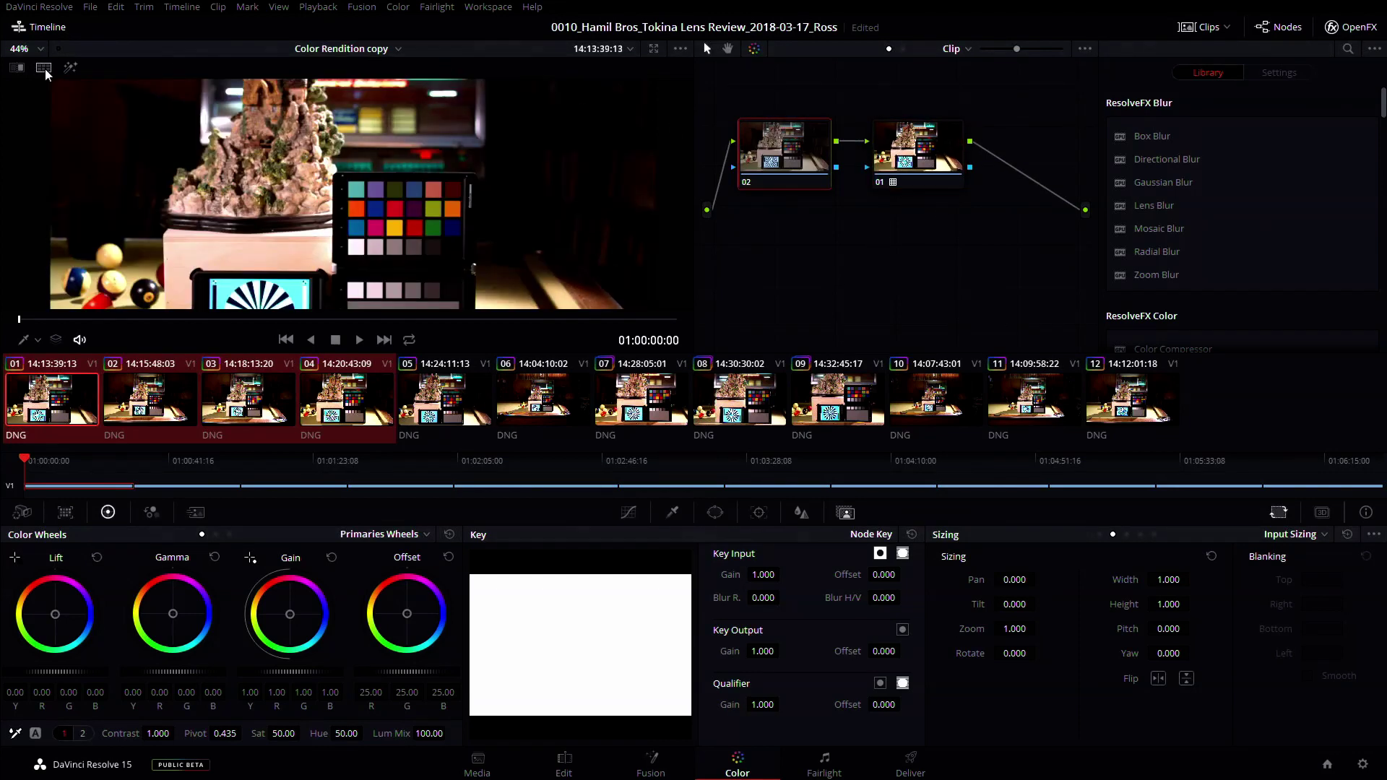
{"action": "left_click_drag", "start_coordinate": [636, 179], "coordinate": [625, 95]}
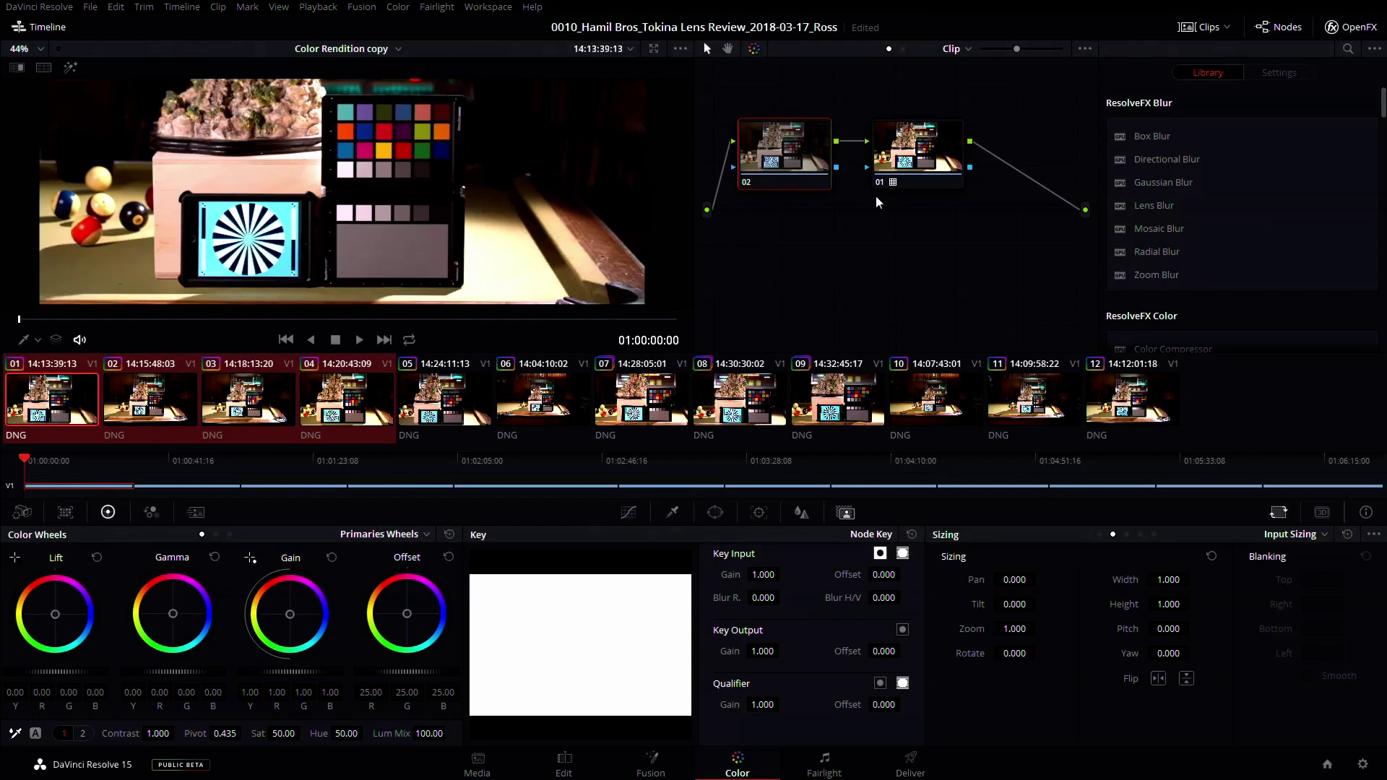
{"action": "right_click", "coordinate": [1047, 254]}
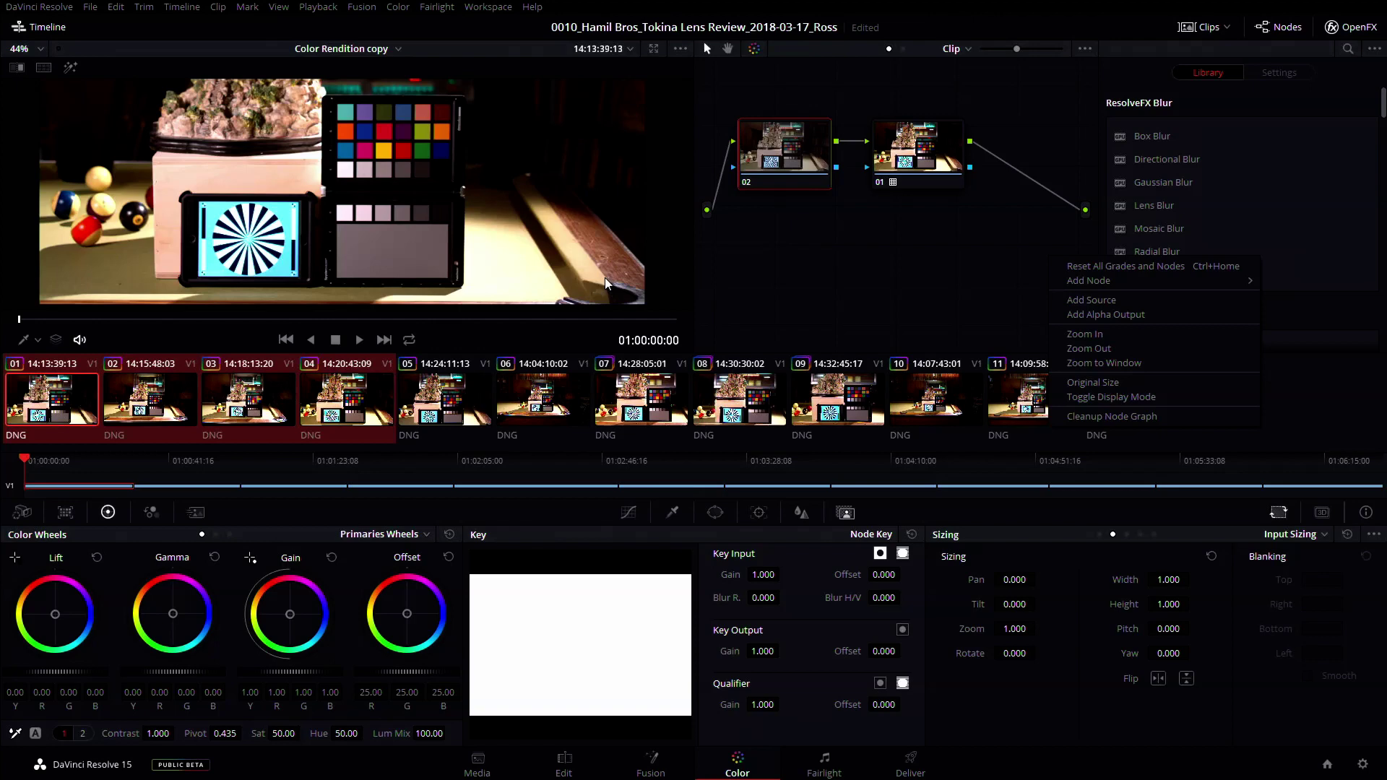
{"action": "left_click", "coordinate": [1121, 312]}
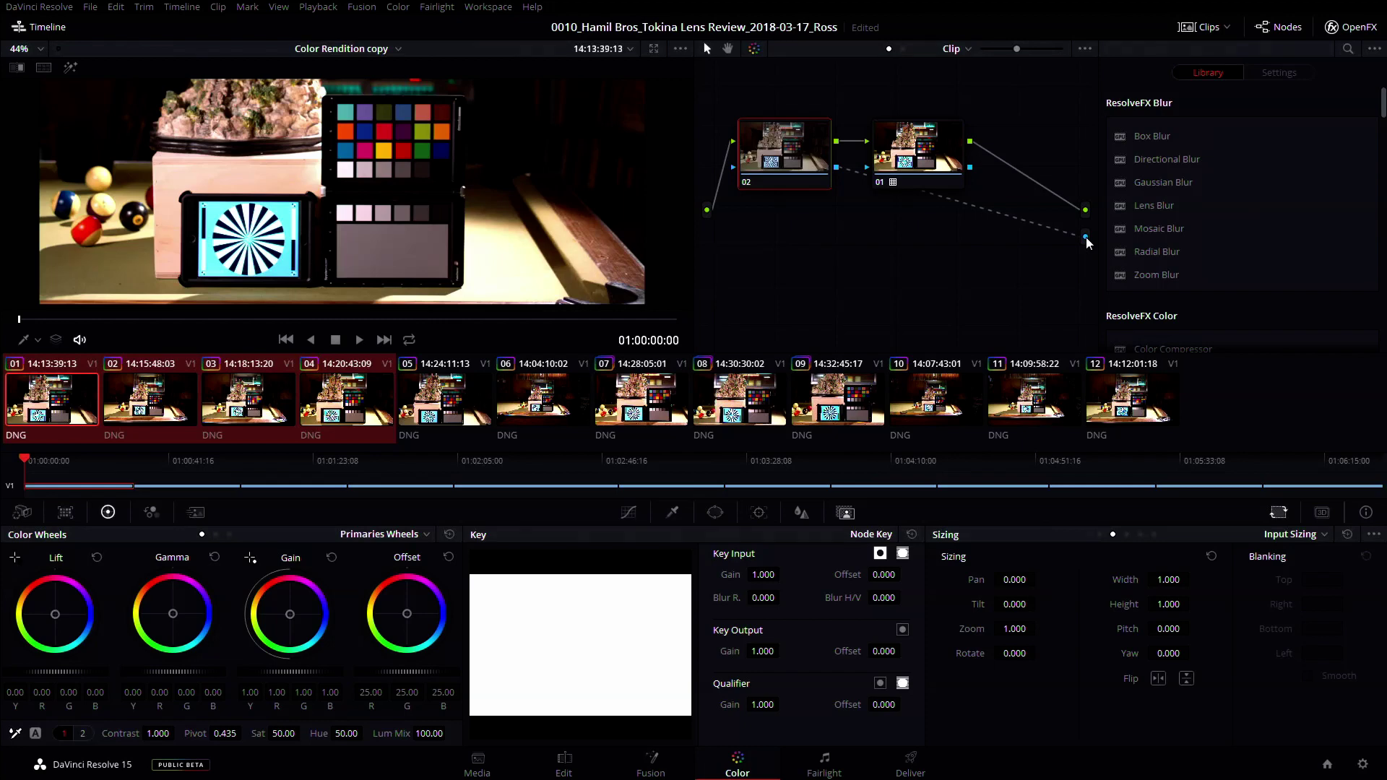
Delete node 02's link to the alpha output and fit a rectangular window over the chart's grey patch
{"action": "left_click", "coordinate": [1042, 224]}
{"action": "key", "text": "Delete"}
{"action": "left_click", "coordinate": [715, 514]}
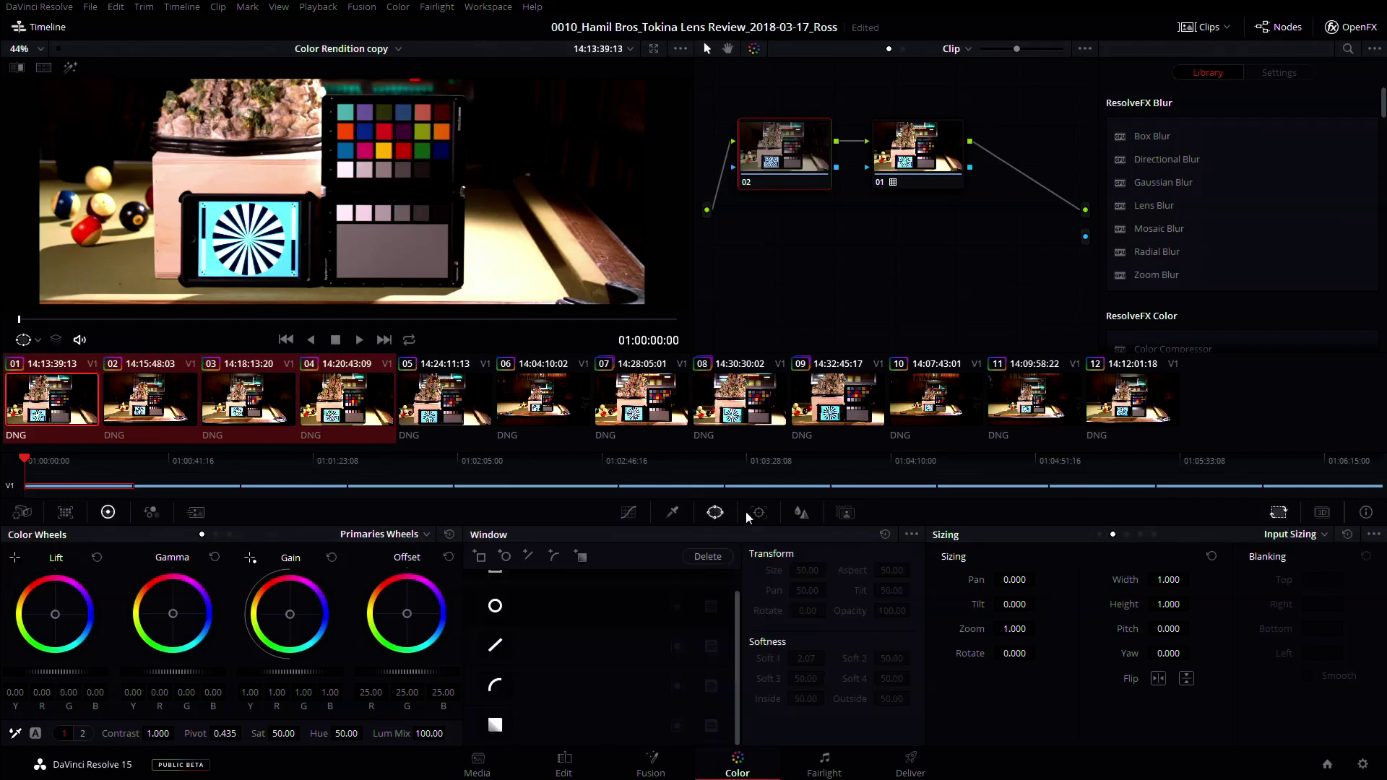
{"action": "scroll", "coordinate": [503, 613], "scroll_direction": "up", "scroll_amount": 1}
{"action": "left_click", "coordinate": [495, 588]}
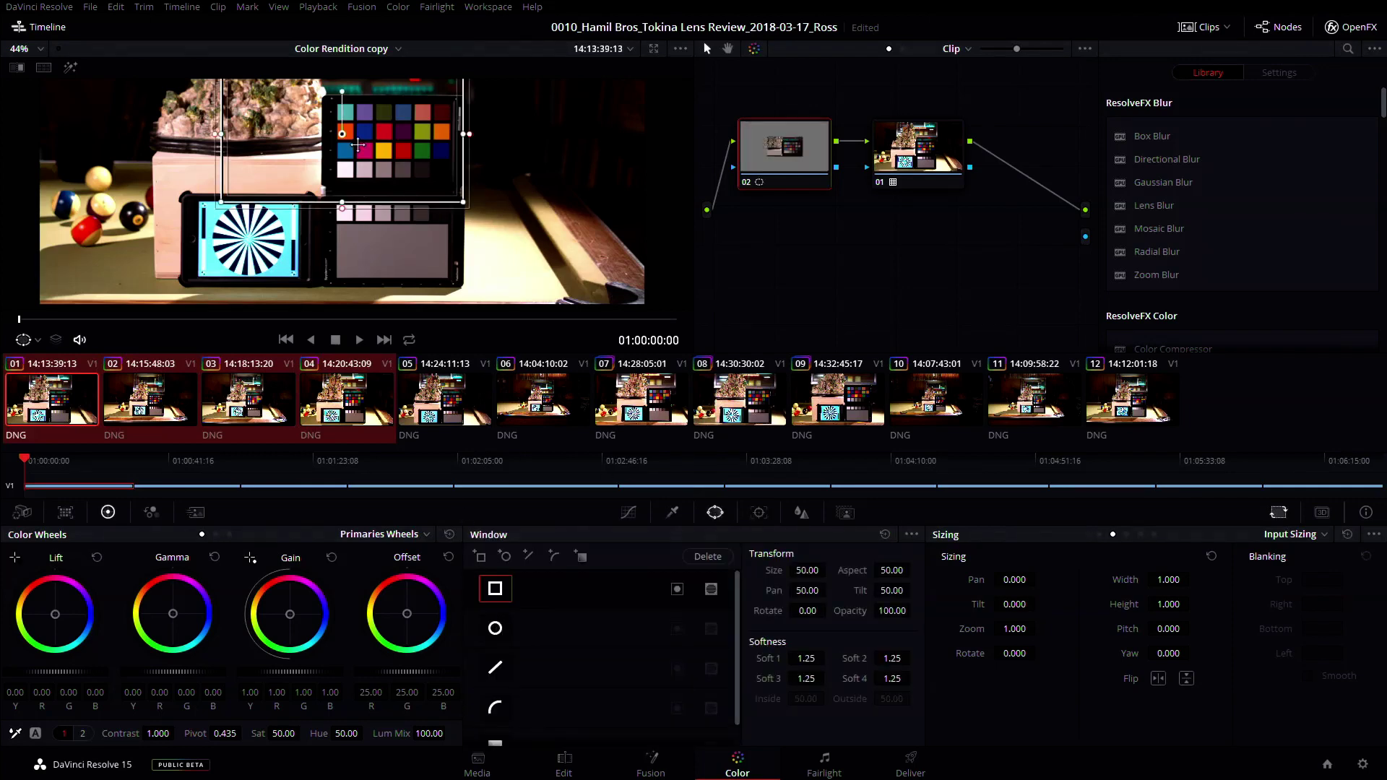
{"action": "left_click_drag", "start_coordinate": [365, 161], "coordinate": [391, 246]}
{"action": "left_click_drag", "start_coordinate": [800, 570], "coordinate": [863, 570]}
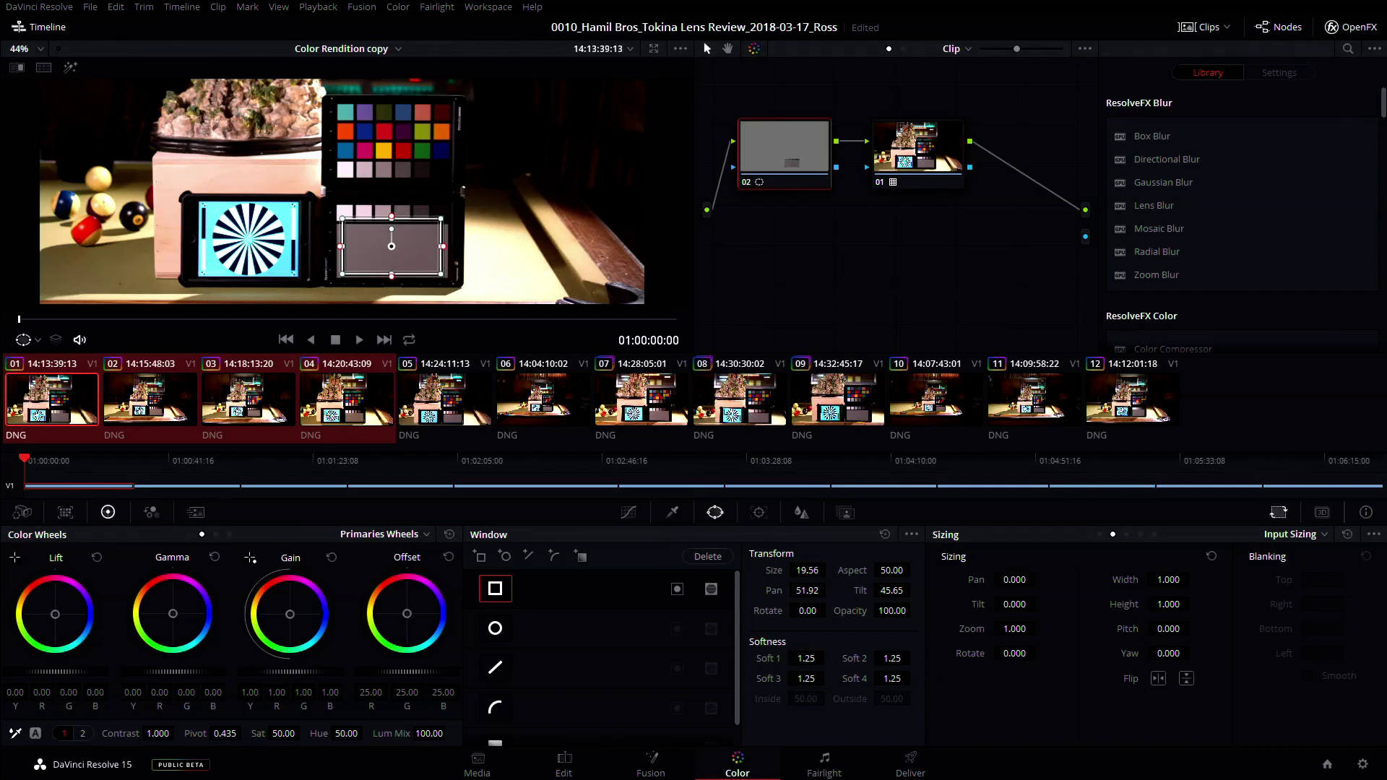
Set all four window softness values (Soft 1–4) to 0
{"action": "double_click", "coordinate": [806, 658]}
{"action": "type", "text": "0"}
{"action": "double_click", "coordinate": [891, 658]}
{"action": "type", "text": "0"}
{"action": "double_click", "coordinate": [806, 679]}
{"action": "type", "text": "0"}
{"action": "key", "text": "Return"}
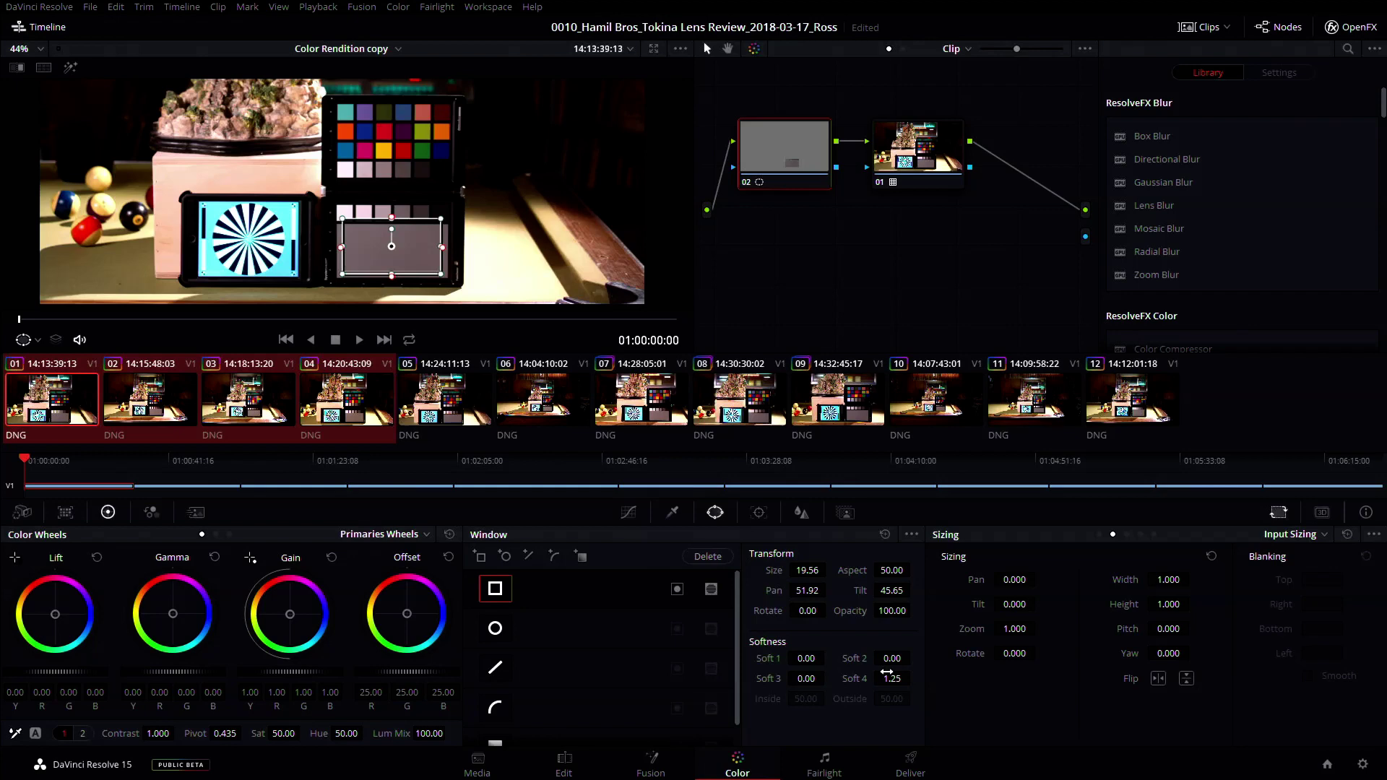
{"action": "double_click", "coordinate": [892, 680]}
{"action": "type", "text": "0"}
{"action": "key", "text": "Return"}
Refine the rectangle's position and size on the grey patch, then connect node 02's output to the alpha output
{"action": "left_click_drag", "start_coordinate": [391, 247], "coordinate": [392, 250]}
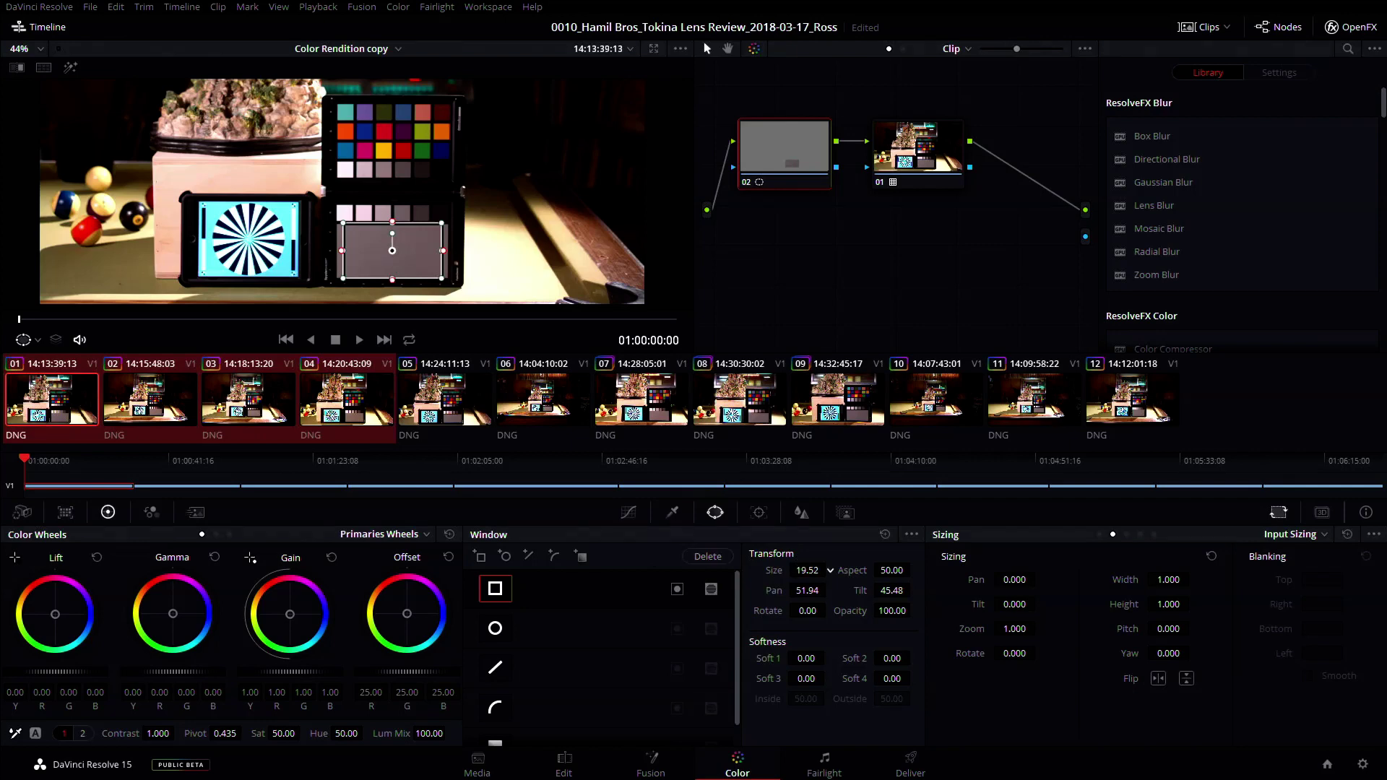
{"action": "mouse_move", "coordinate": [809, 570]}
{"action": "left_mouse_down"}
{"action": "mouse_move", "coordinate": [830, 571]}
{"action": "mouse_move", "coordinate": [808, 570]}
{"action": "left_mouse_up"}
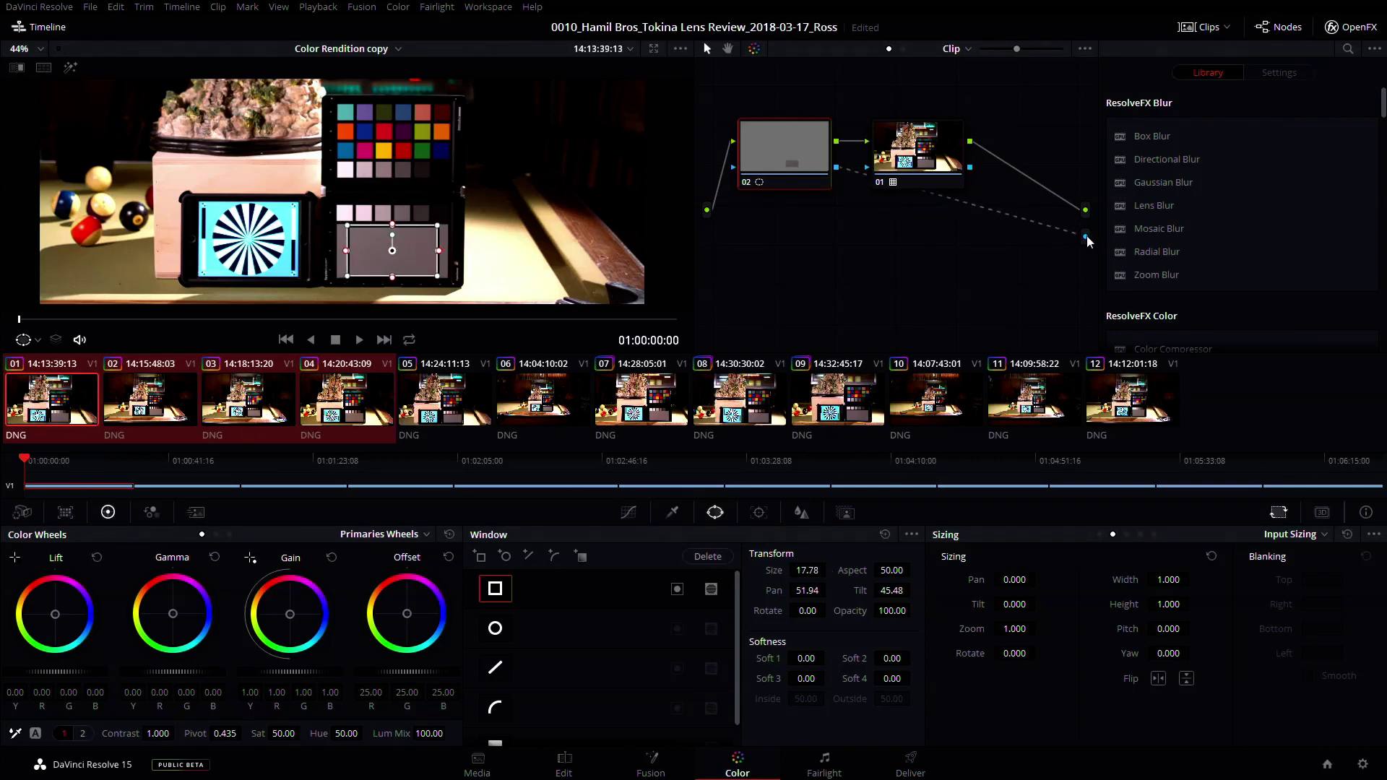
{"action": "left_click_drag", "start_coordinate": [1086, 241], "coordinate": [1085, 237]}
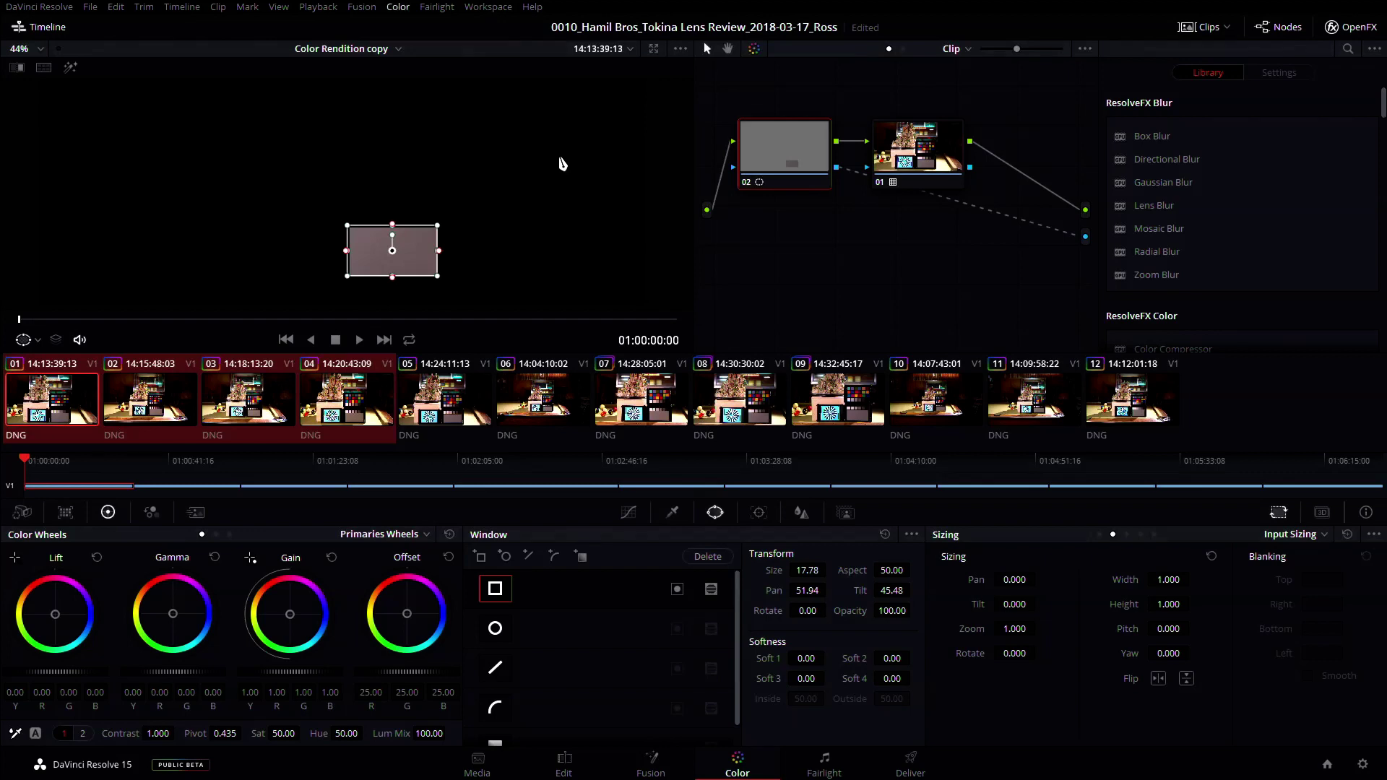
Set the workspace primary display to Display 1
{"action": "left_click", "coordinate": [489, 8]}
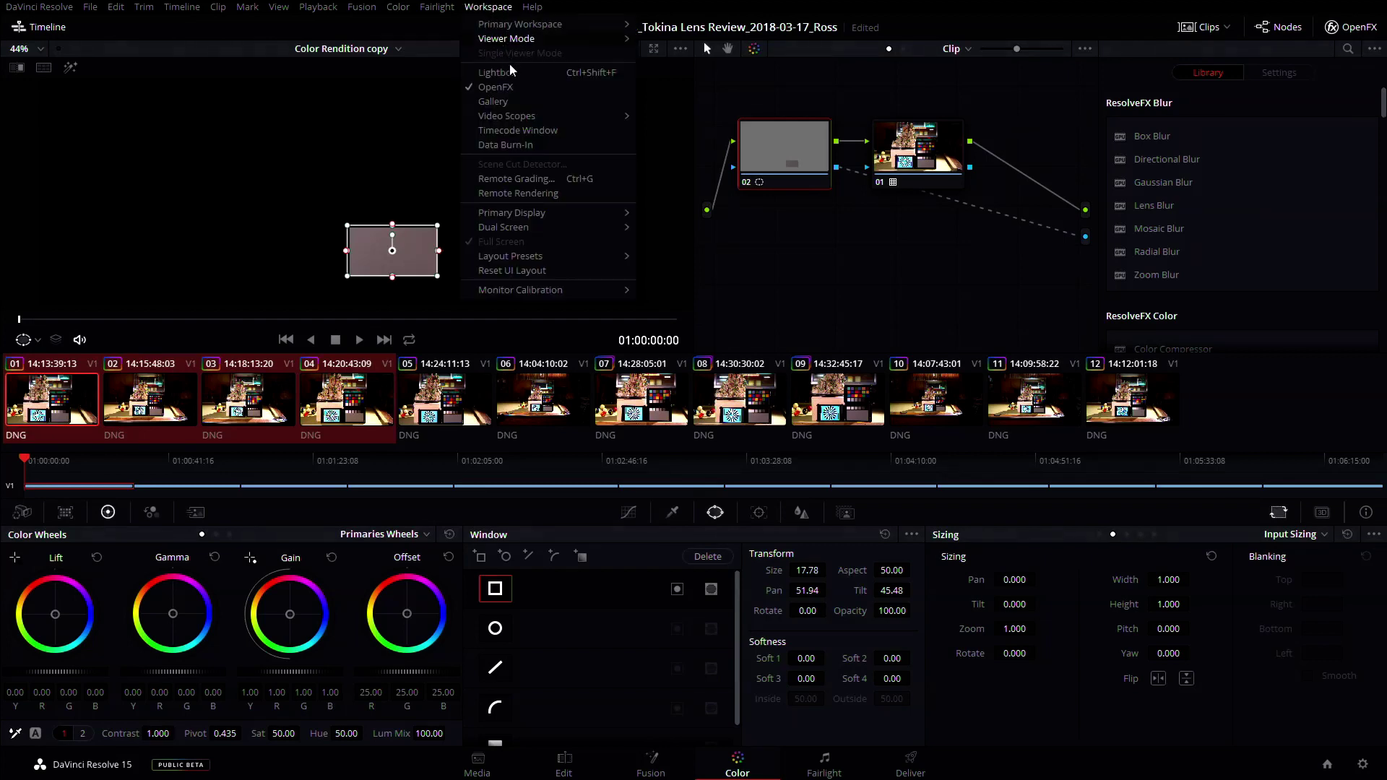
{"action": "mouse_move", "coordinate": [538, 215]}
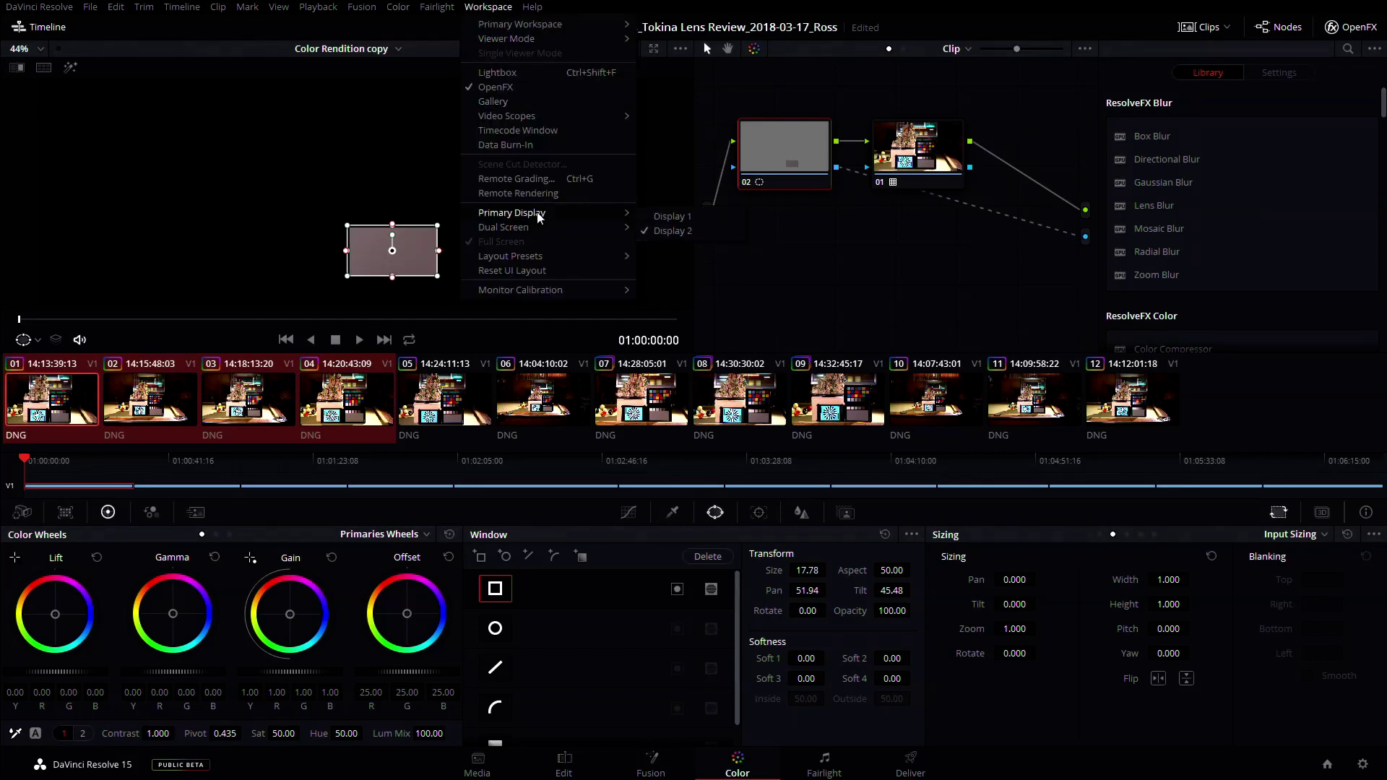
{"action": "left_click", "coordinate": [670, 216]}
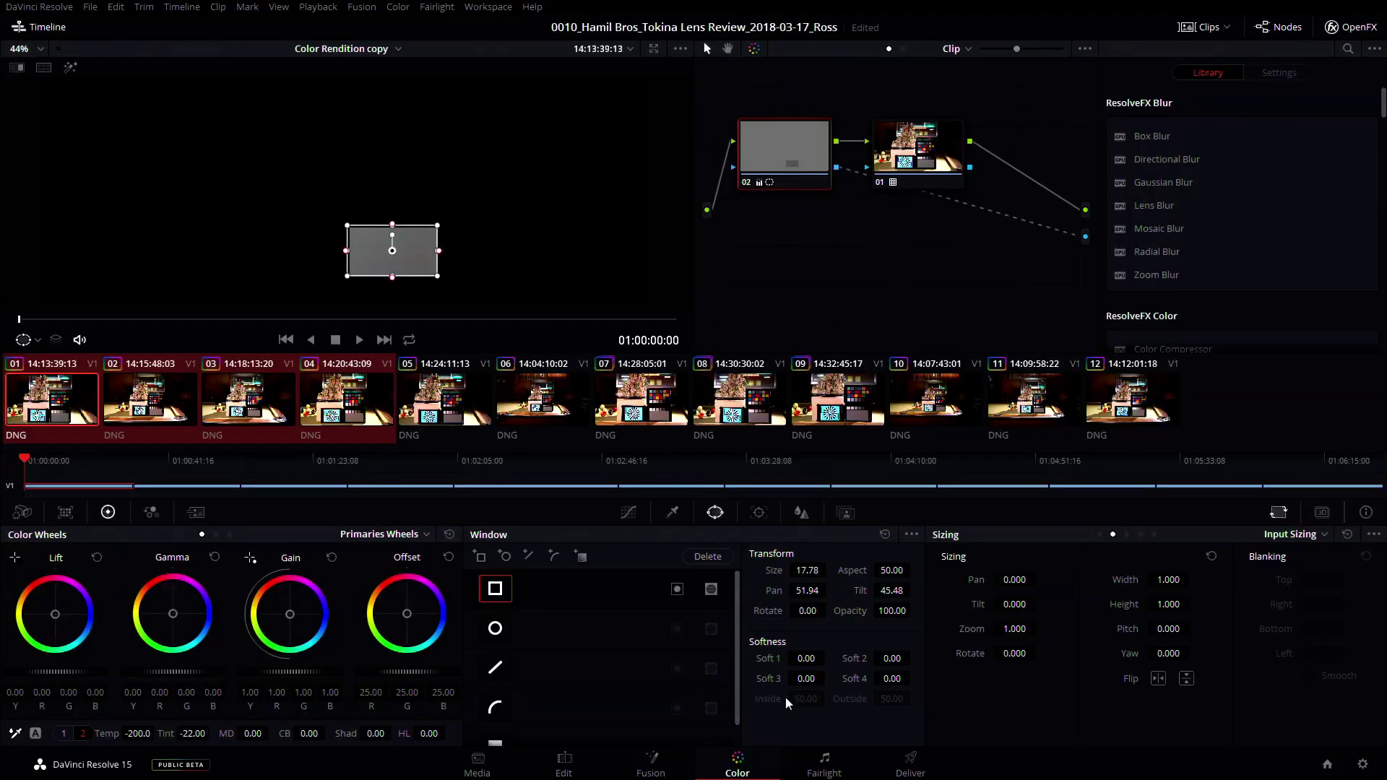
Disable the grey-patch window, compare node 02 on and off, and restore the split-screen view
{"action": "left_click", "coordinate": [495, 592]}
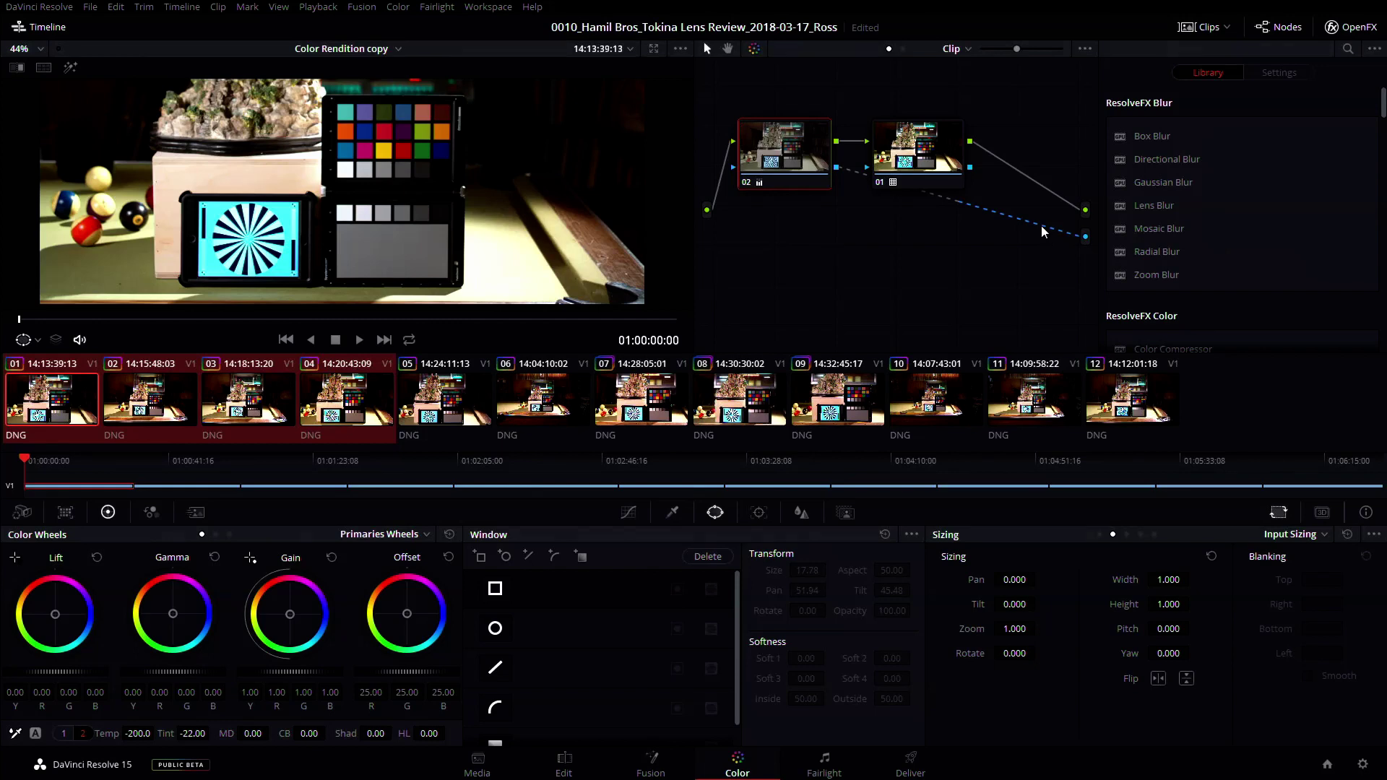
{"action": "key", "text": "ctrl+minus"}
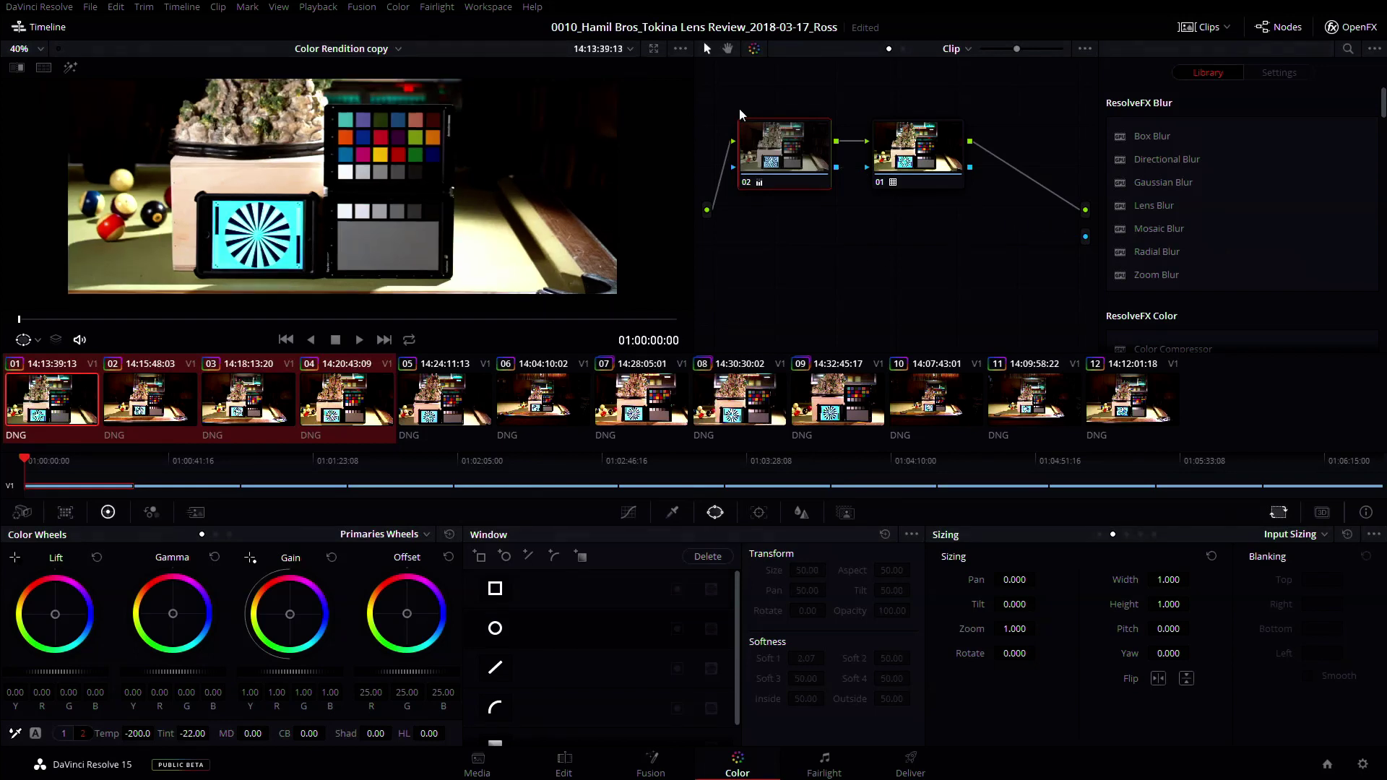
{"action": "left_click", "coordinate": [743, 185]}
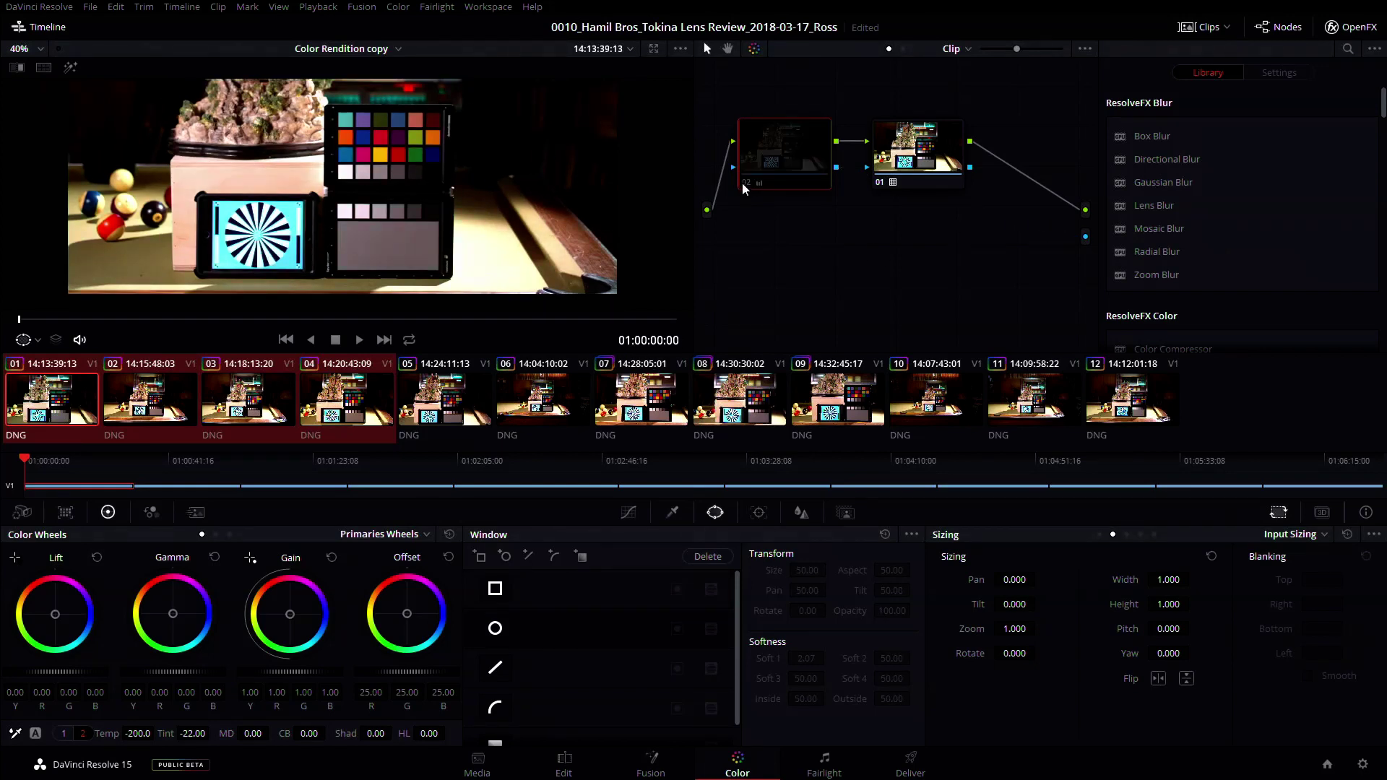
{"action": "left_click", "coordinate": [743, 184]}
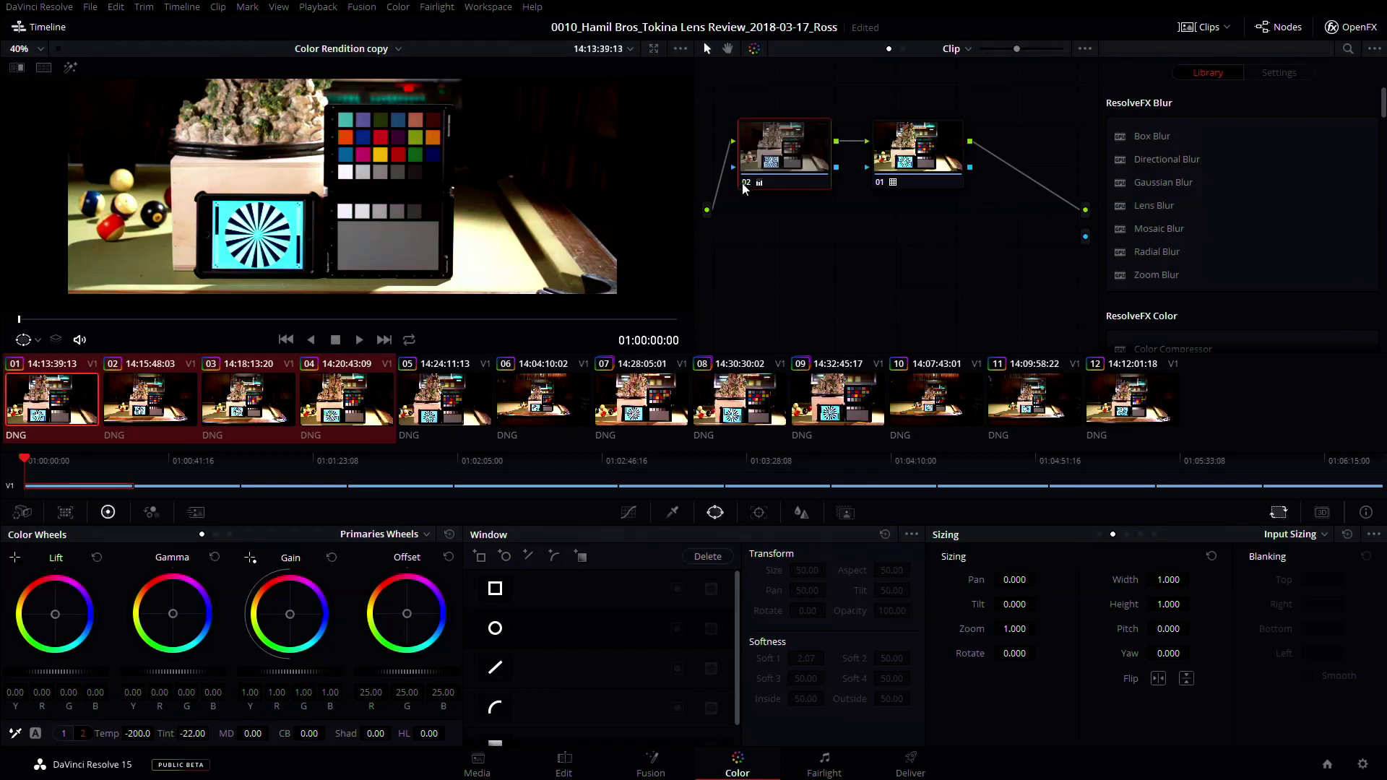
{"action": "left_click", "coordinate": [743, 183]}
{"action": "left_click", "coordinate": [742, 183]}
{"action": "left_click", "coordinate": [44, 68]}
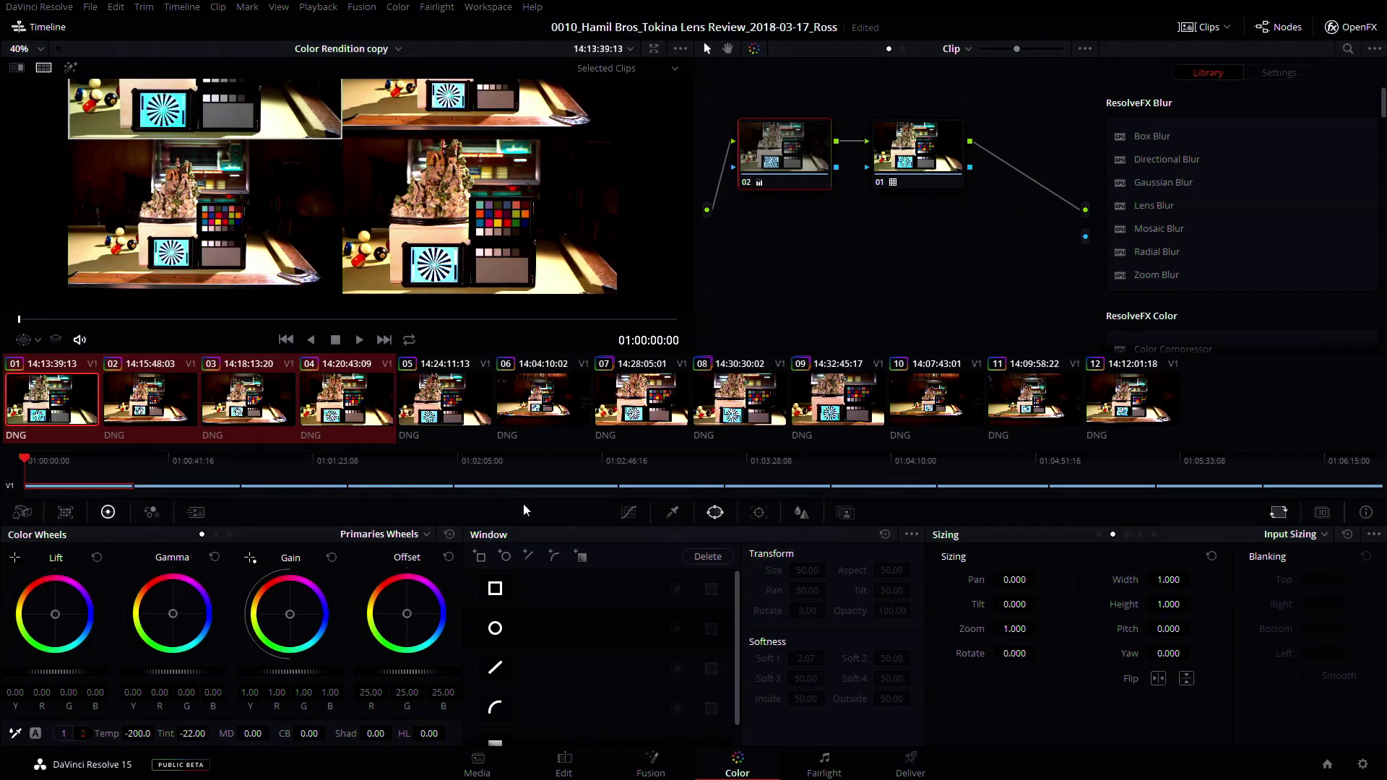
Zoom and pan the split-screen view, then make clip 02 the current clip
{"action": "scroll", "coordinate": [559, 184], "scroll_direction": "up", "scroll_amount": 1}
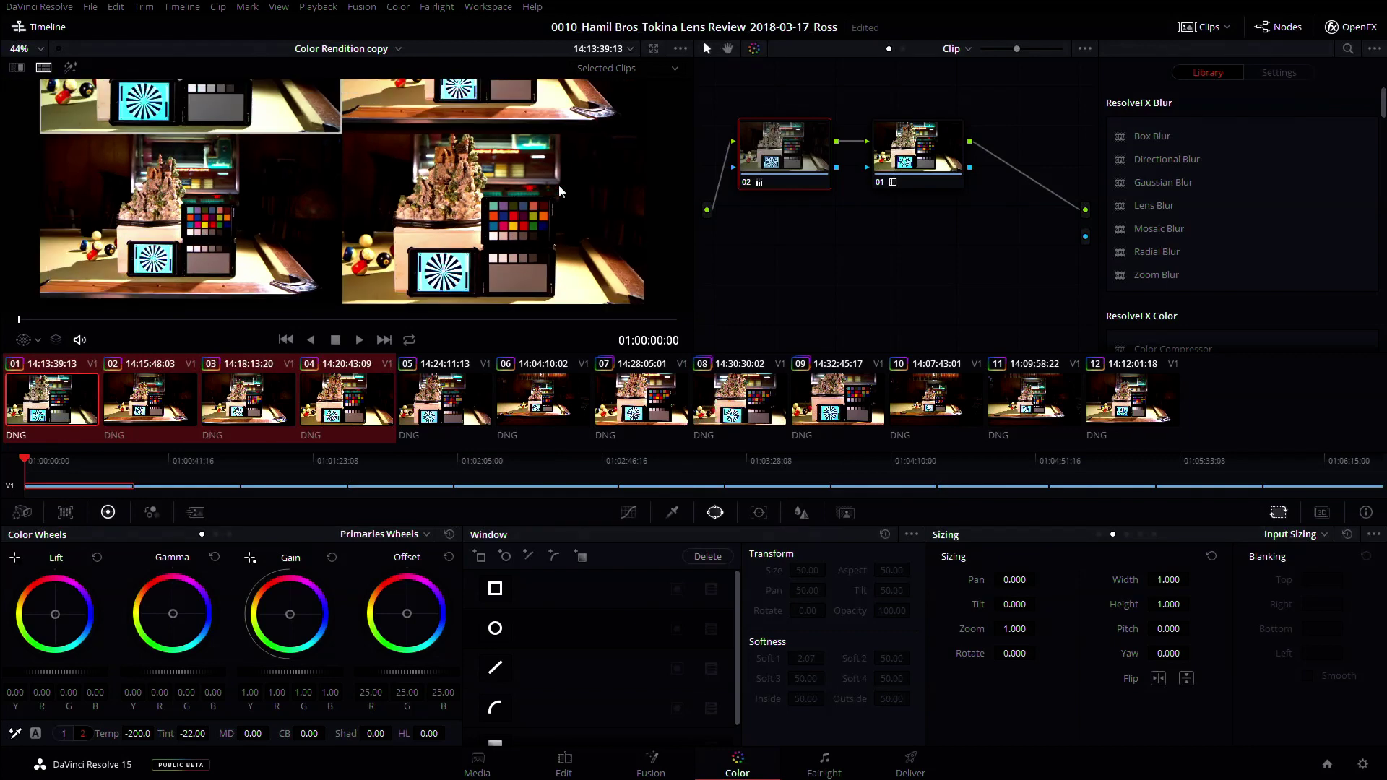
{"action": "left_click_drag", "start_coordinate": [532, 188], "coordinate": [531, 227]}
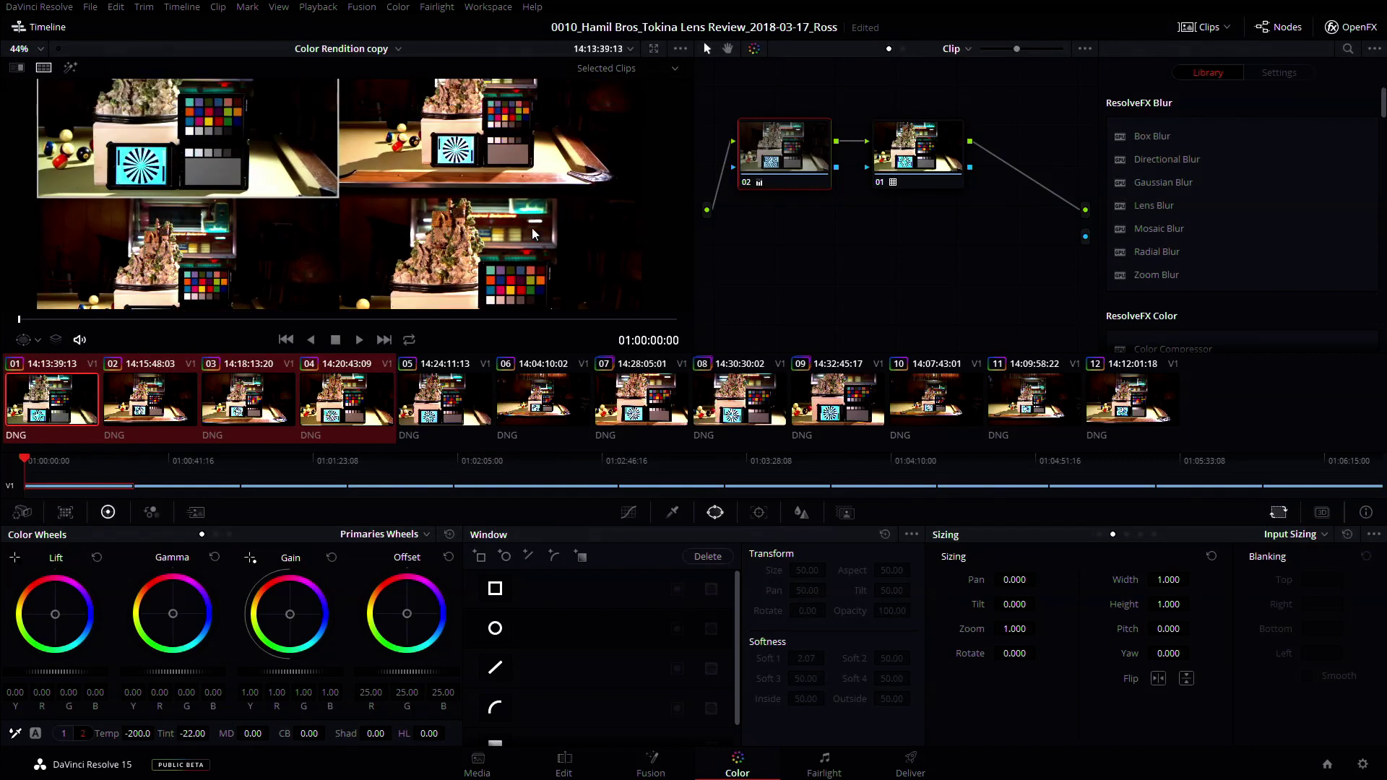
{"action": "left_click", "coordinate": [488, 153]}
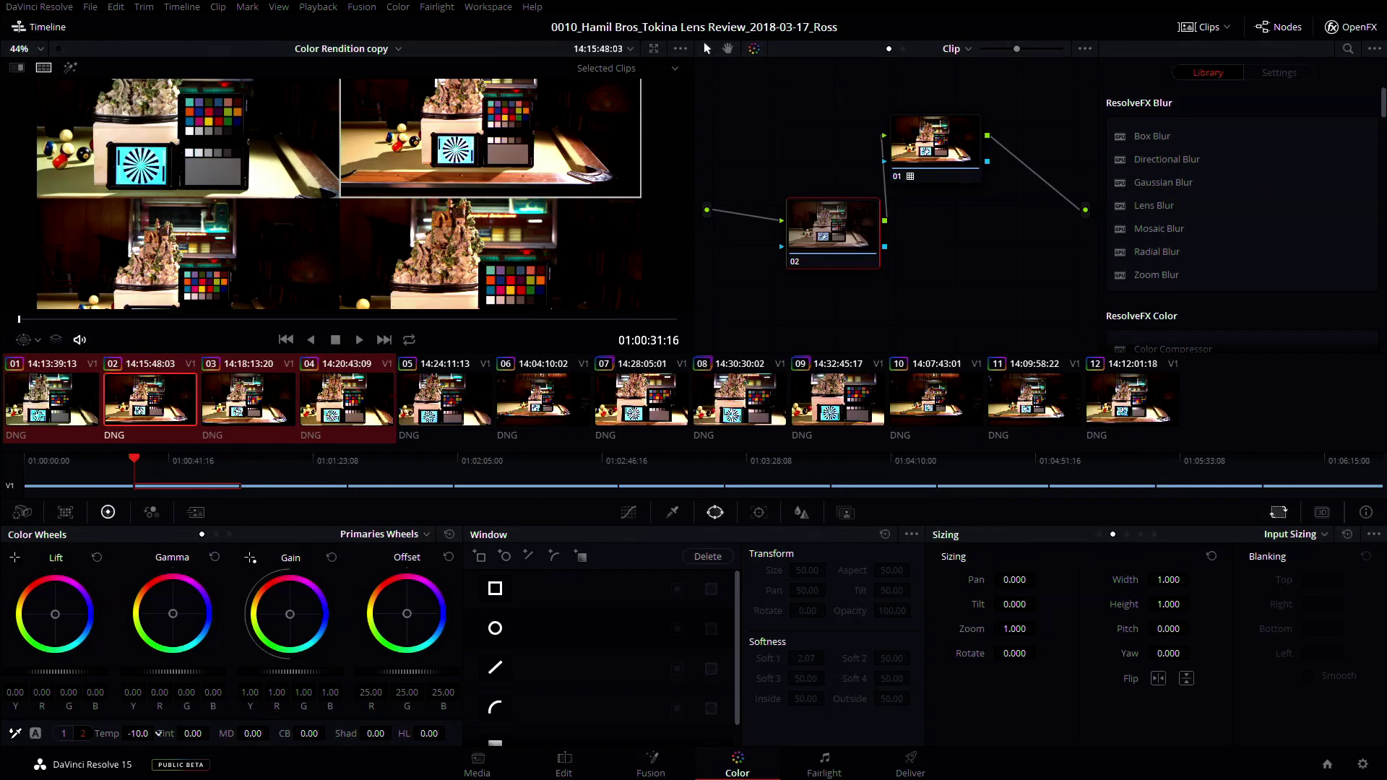
Set clip 02's Temperature to -510.0 and Tint to -31.50
{"action": "scroll", "coordinate": [158, 733], "scroll_direction": "down", "scroll_amount": 5}
{"action": "scroll", "coordinate": [158, 733], "scroll_direction": "down", "scroll_amount": 5}
{"action": "scroll", "coordinate": [158, 733], "scroll_direction": "up", "scroll_amount": 1}
{"action": "scroll", "coordinate": [213, 733], "scroll_direction": "down", "scroll_amount": 3}
{"action": "scroll", "coordinate": [213, 733], "scroll_direction": "down", "scroll_amount": 5}
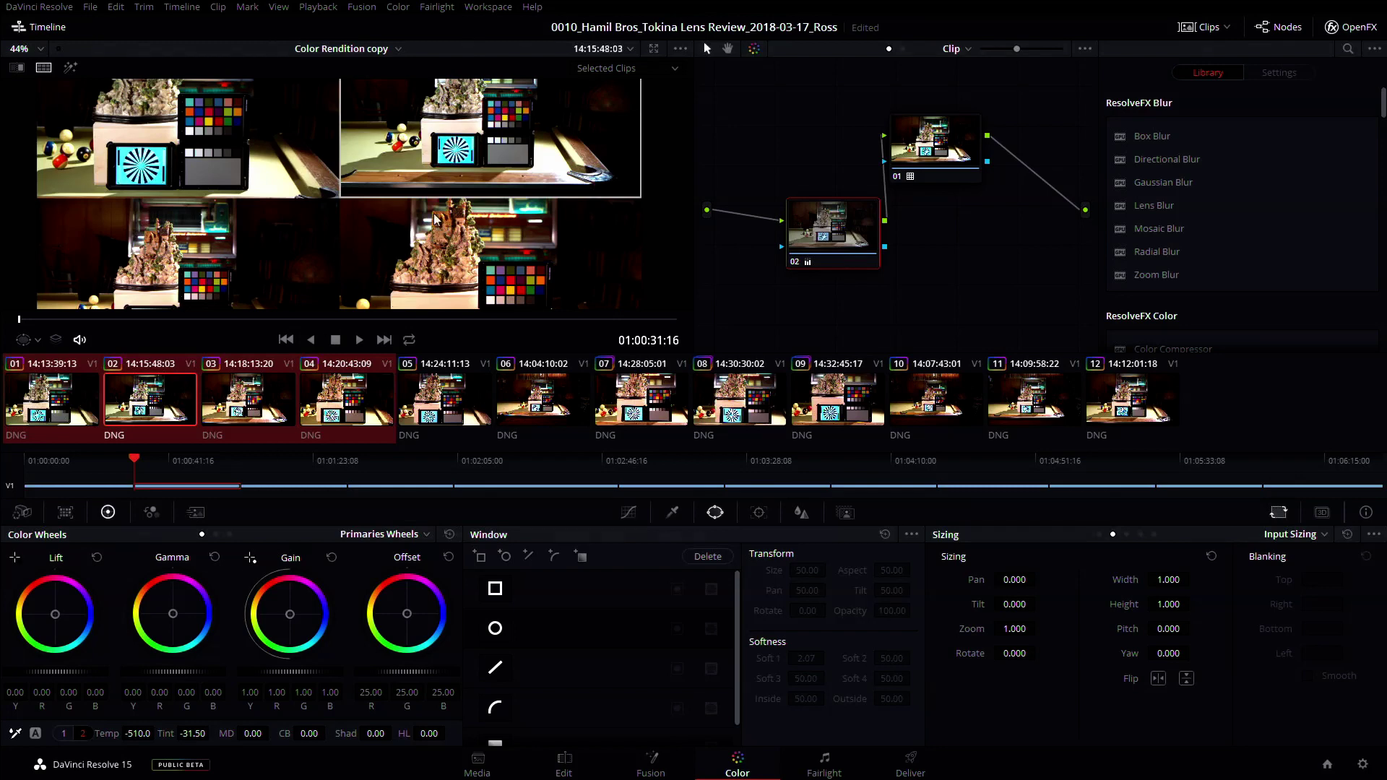
Set the viewer overlay to Qualifier and turn Split Screen back on
{"action": "left_click", "coordinate": [31, 344]}
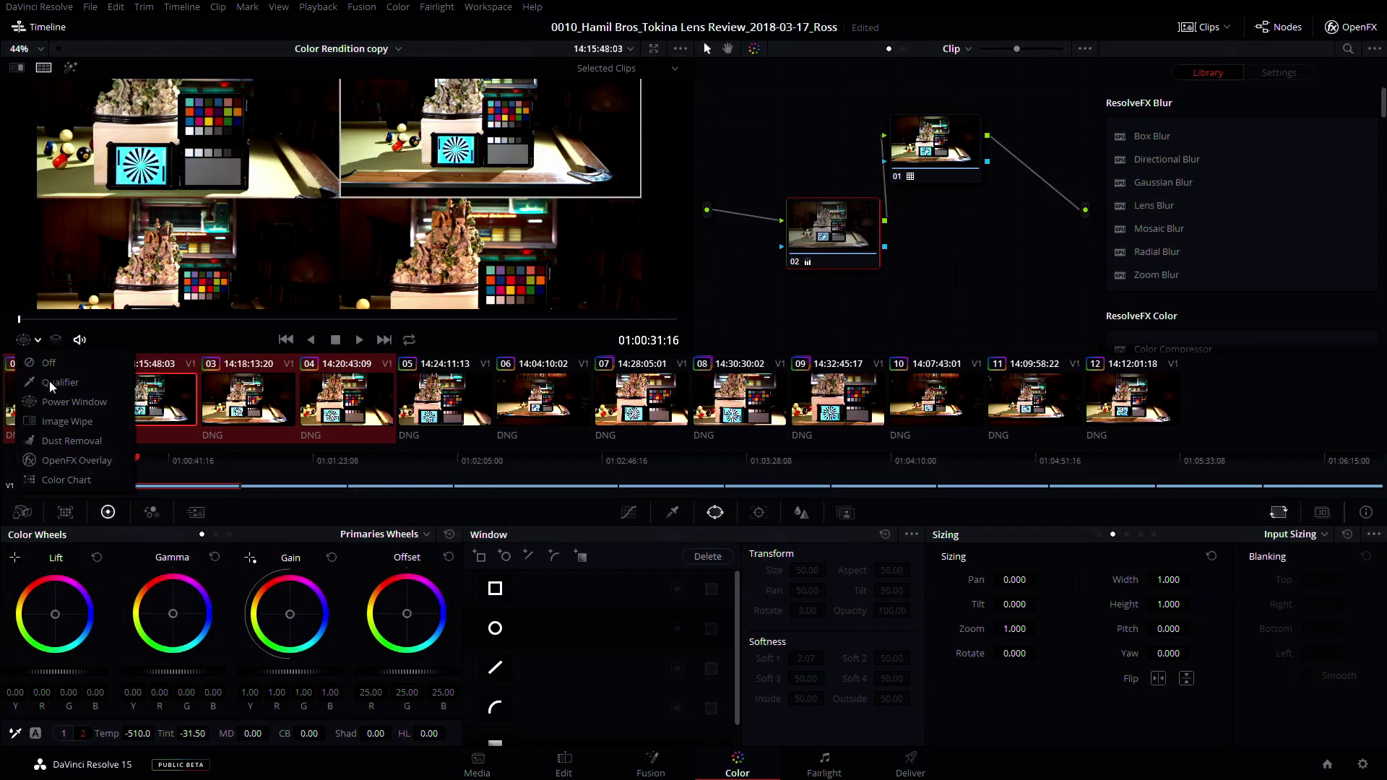
{"action": "left_click", "coordinate": [61, 383]}
{"action": "left_click", "coordinate": [43, 67]}
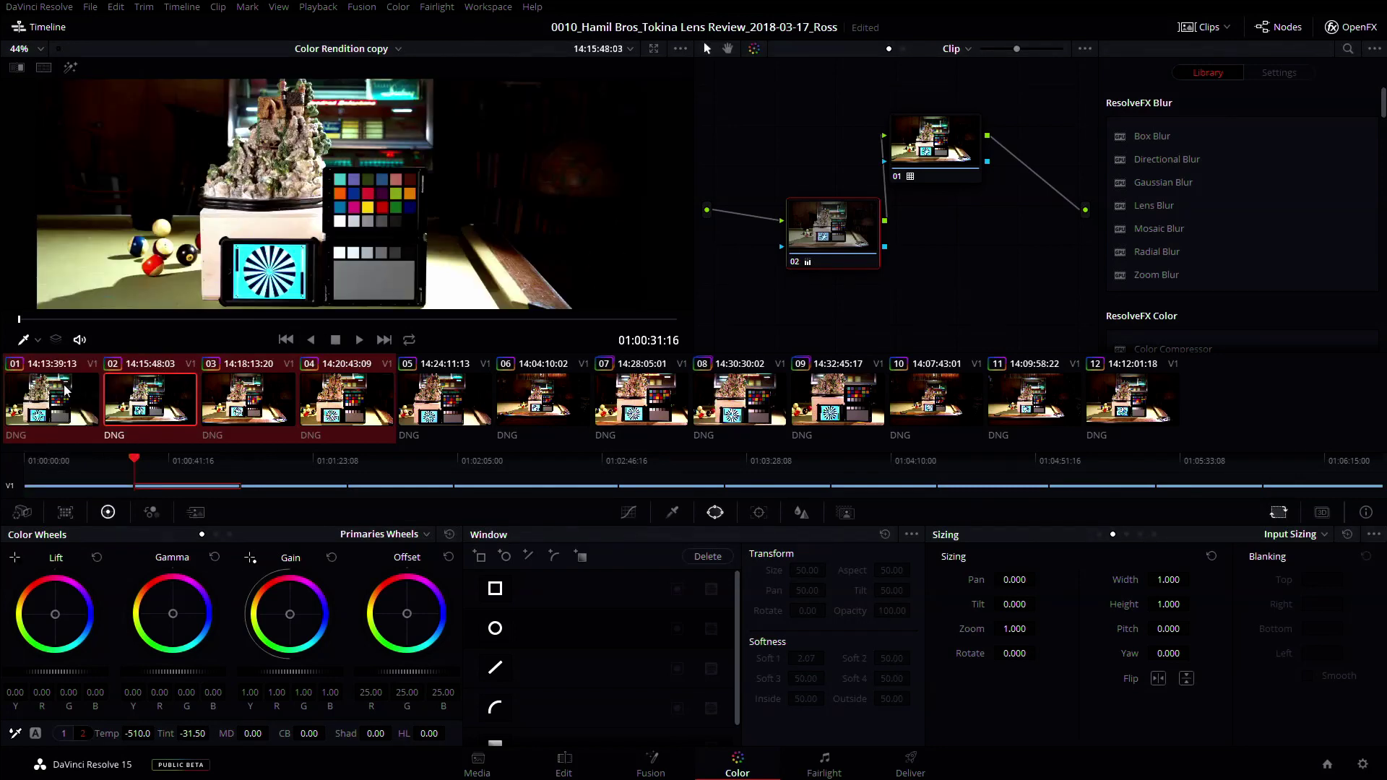
{"action": "left_click", "coordinate": [44, 67]}
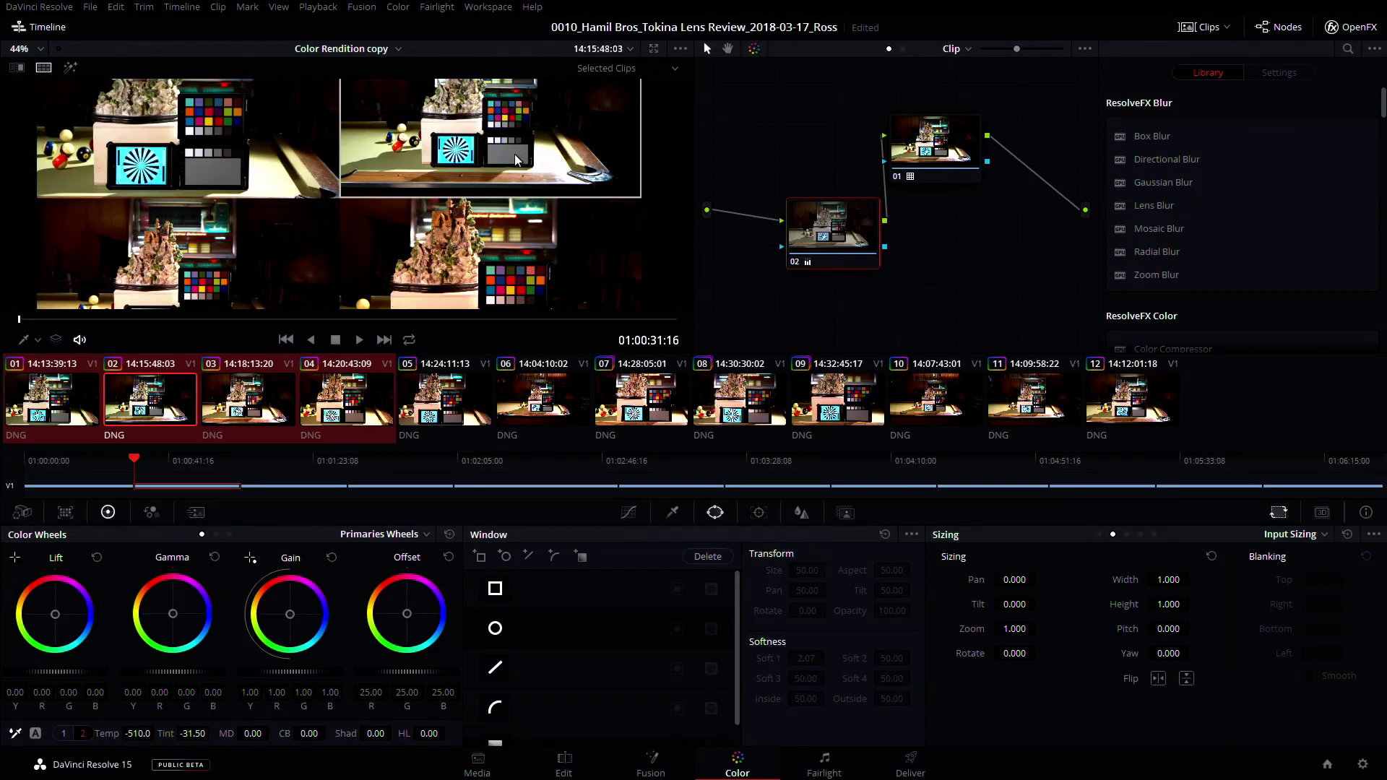
Zoom and pan the split-screen viewer so both colour charts sit side by side
{"action": "left_click_drag", "start_coordinate": [514, 154], "coordinate": [531, 218]}
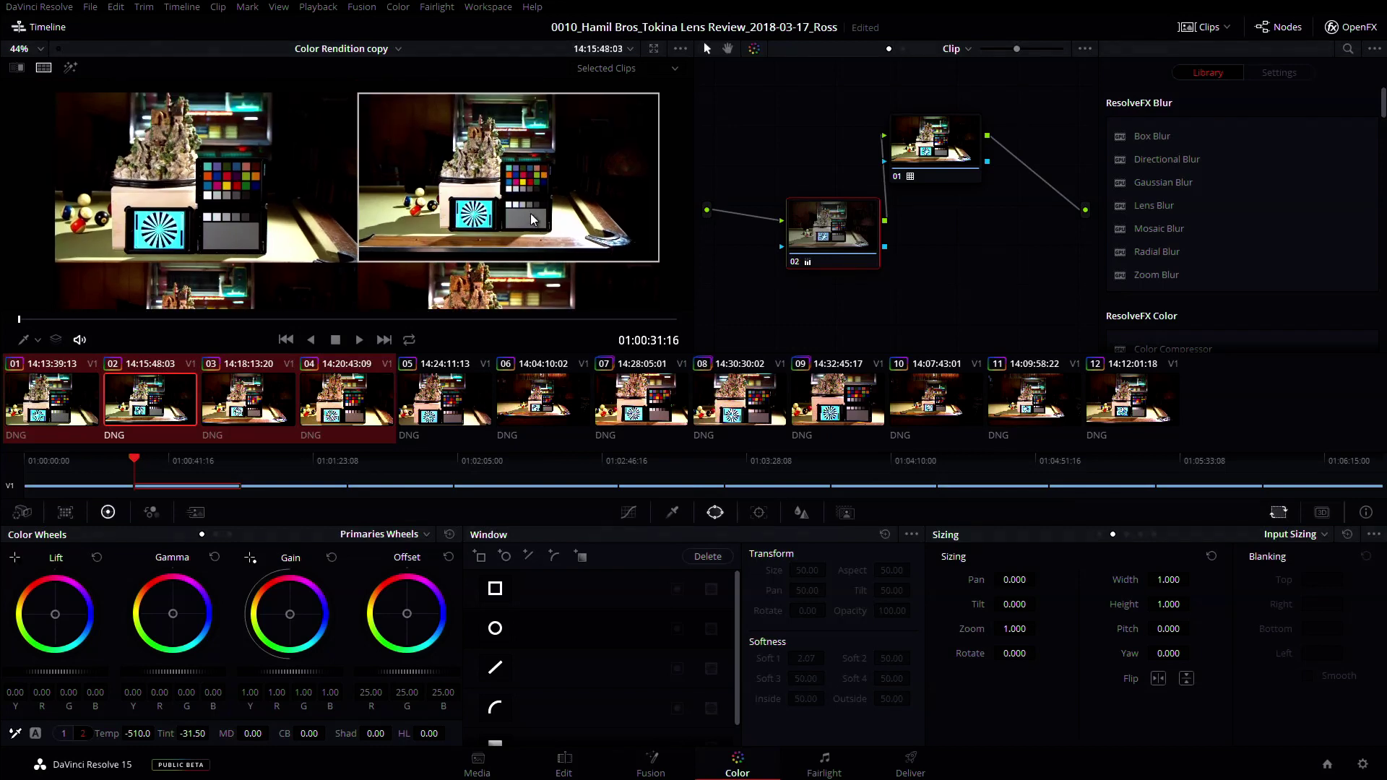
{"action": "scroll", "coordinate": [530, 213], "scroll_direction": "up", "scroll_amount": 5}
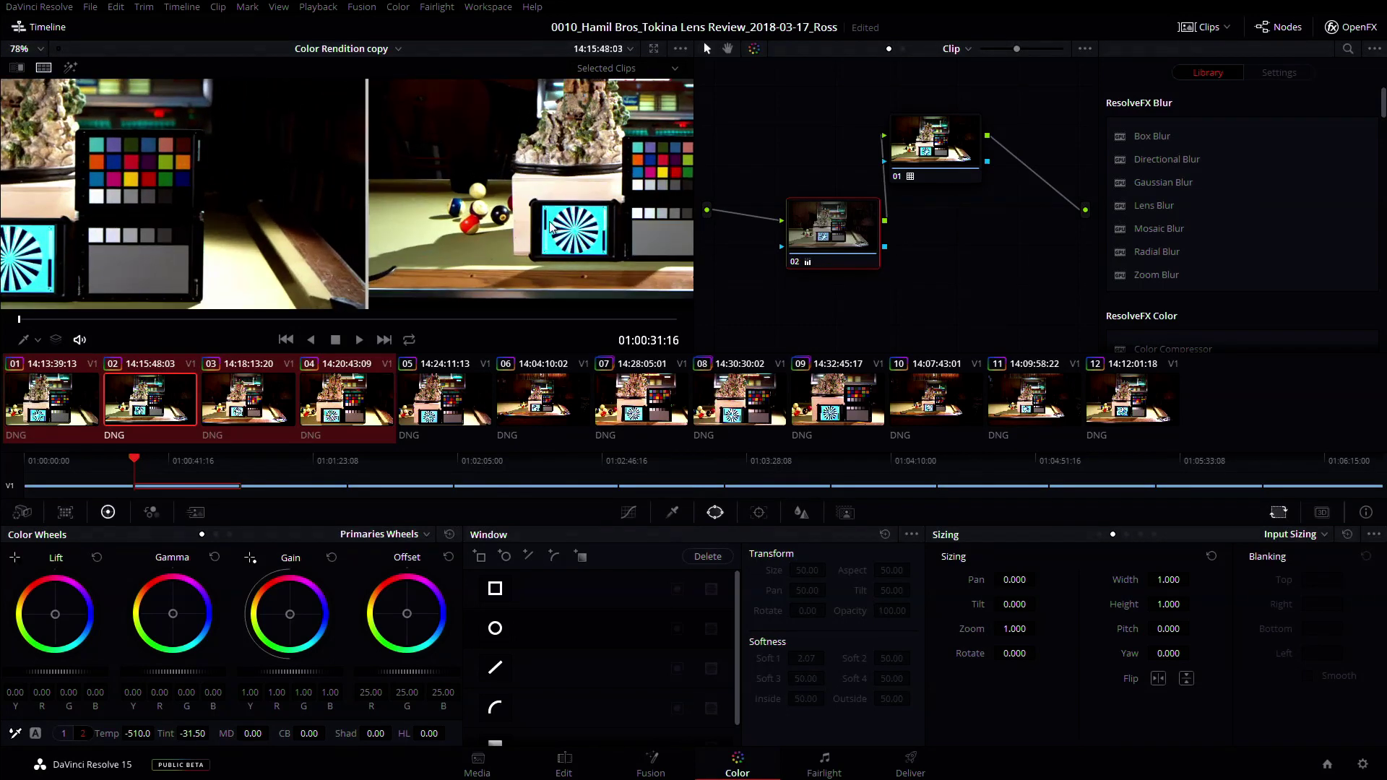
{"action": "left_click_drag", "start_coordinate": [551, 226], "coordinate": [458, 208]}
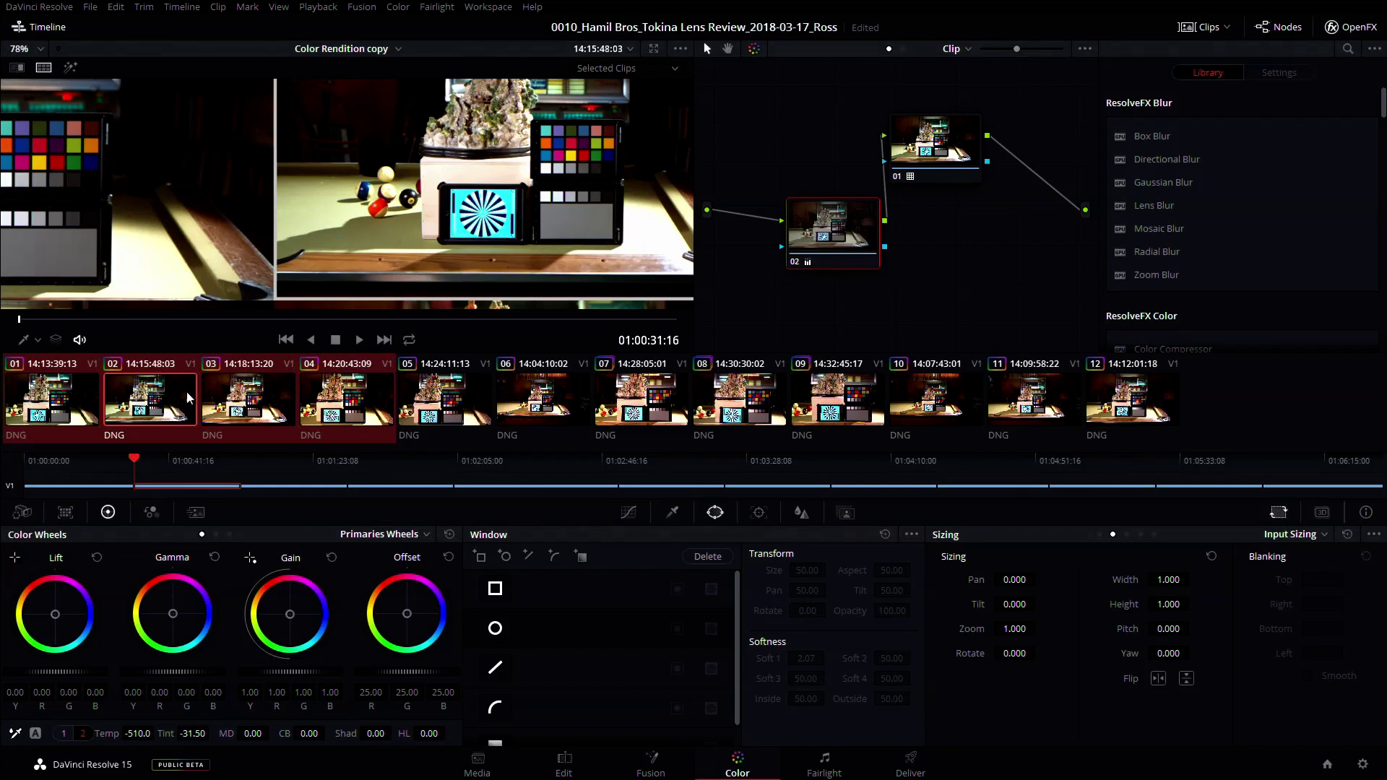
Lower clip 01's Offset master wheel to 23.95
{"action": "left_click", "coordinate": [50, 398]}
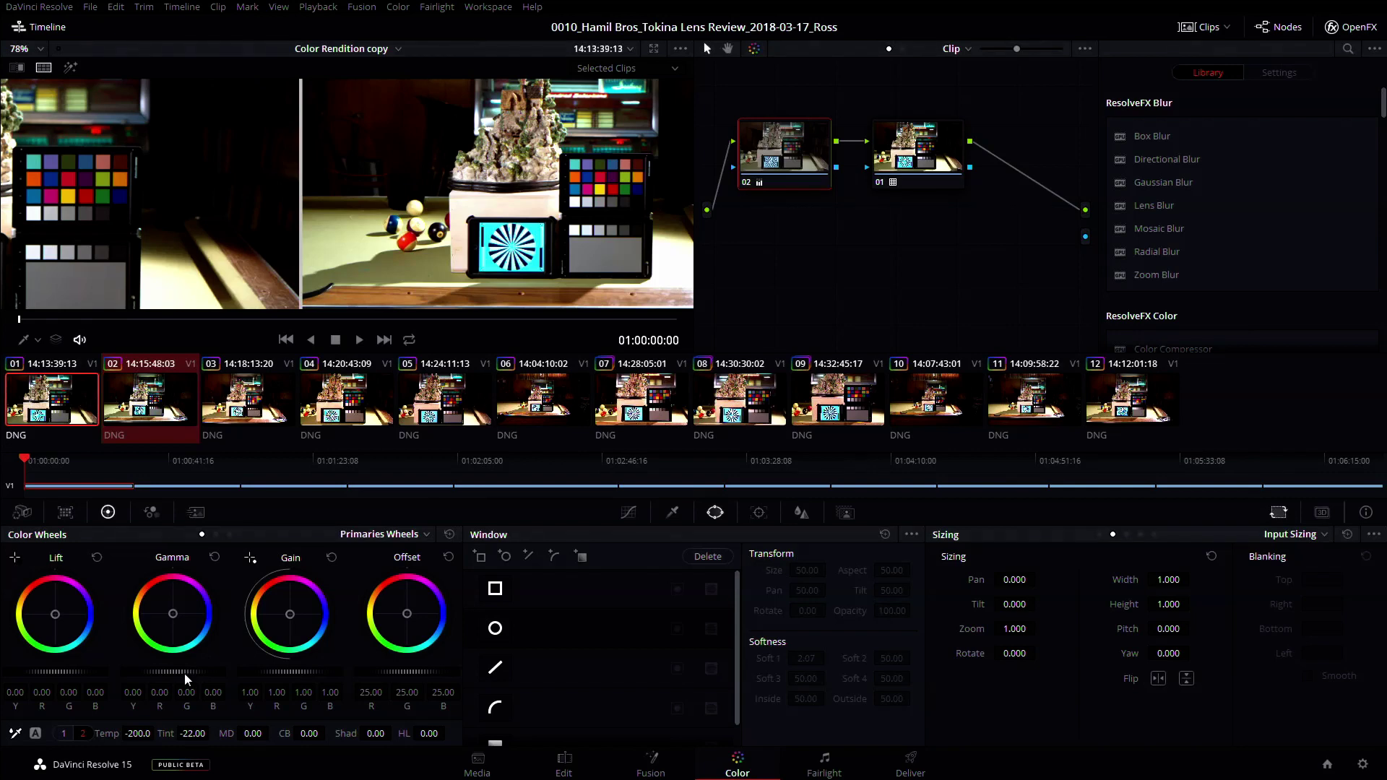
{"action": "left_click_drag", "start_coordinate": [184, 673], "coordinate": [183, 673]}
{"action": "left_click_drag", "start_coordinate": [410, 672], "coordinate": [404, 672]}
{"action": "scroll", "coordinate": [477, 206], "scroll_direction": "down", "scroll_amount": 3}
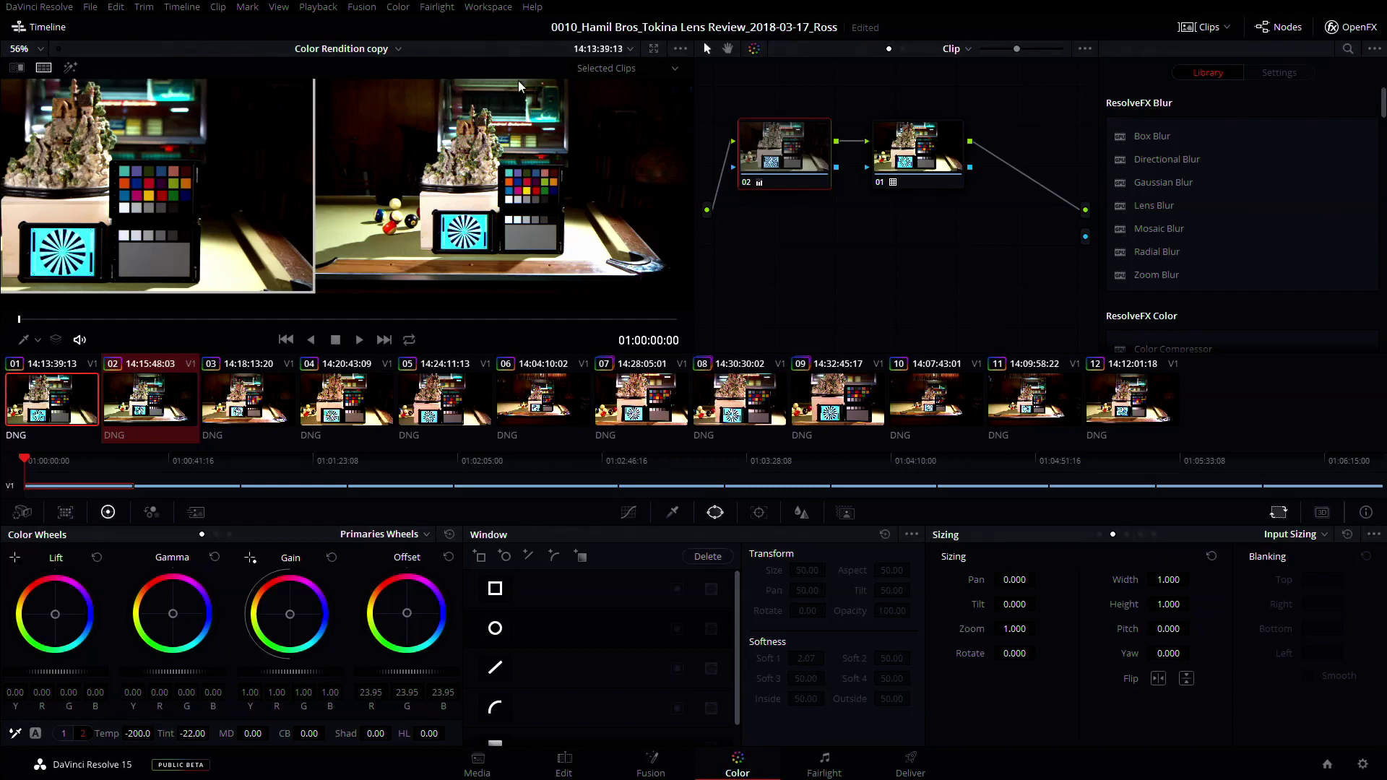
Lower clip 02's Offset to 22.80 and move node 02 up and left
{"action": "key", "text": "Down"}
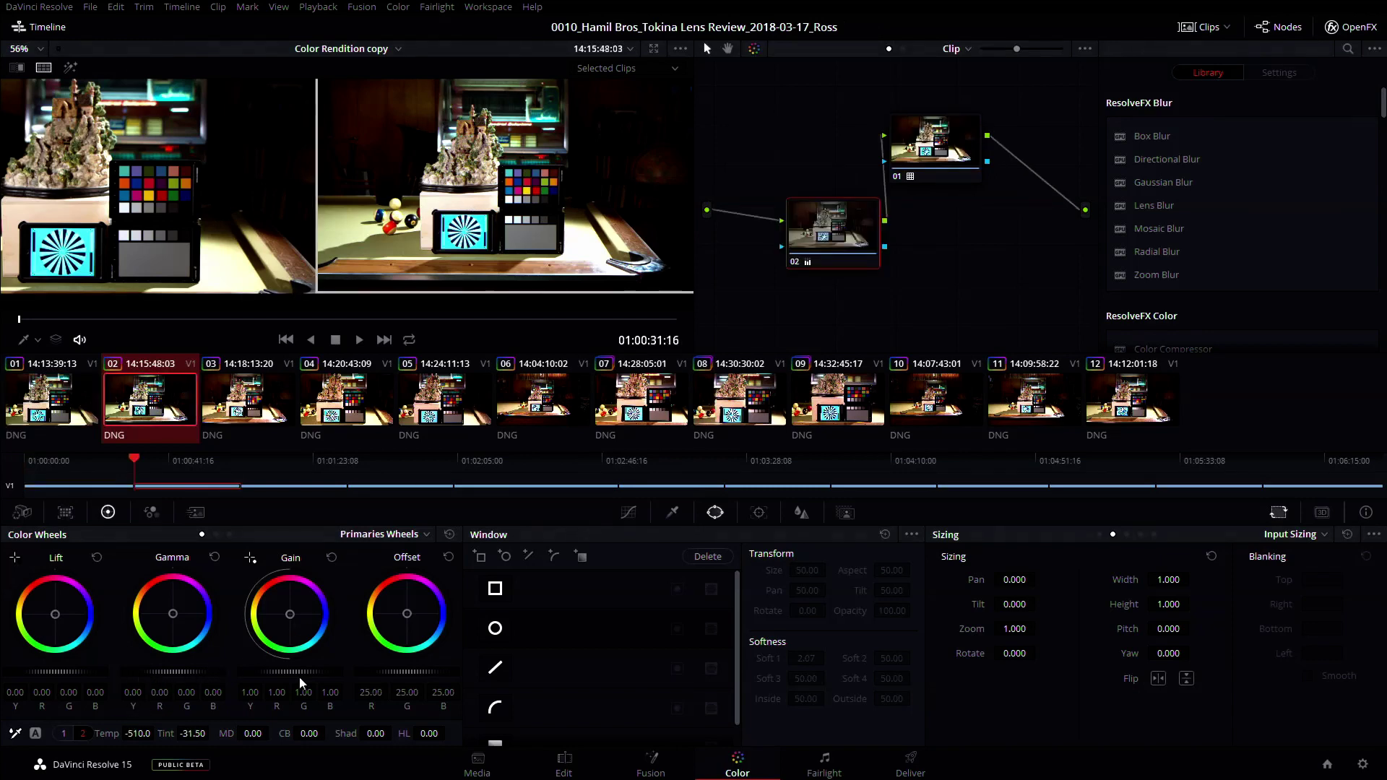
{"action": "left_click_drag", "start_coordinate": [418, 669], "coordinate": [386, 670]}
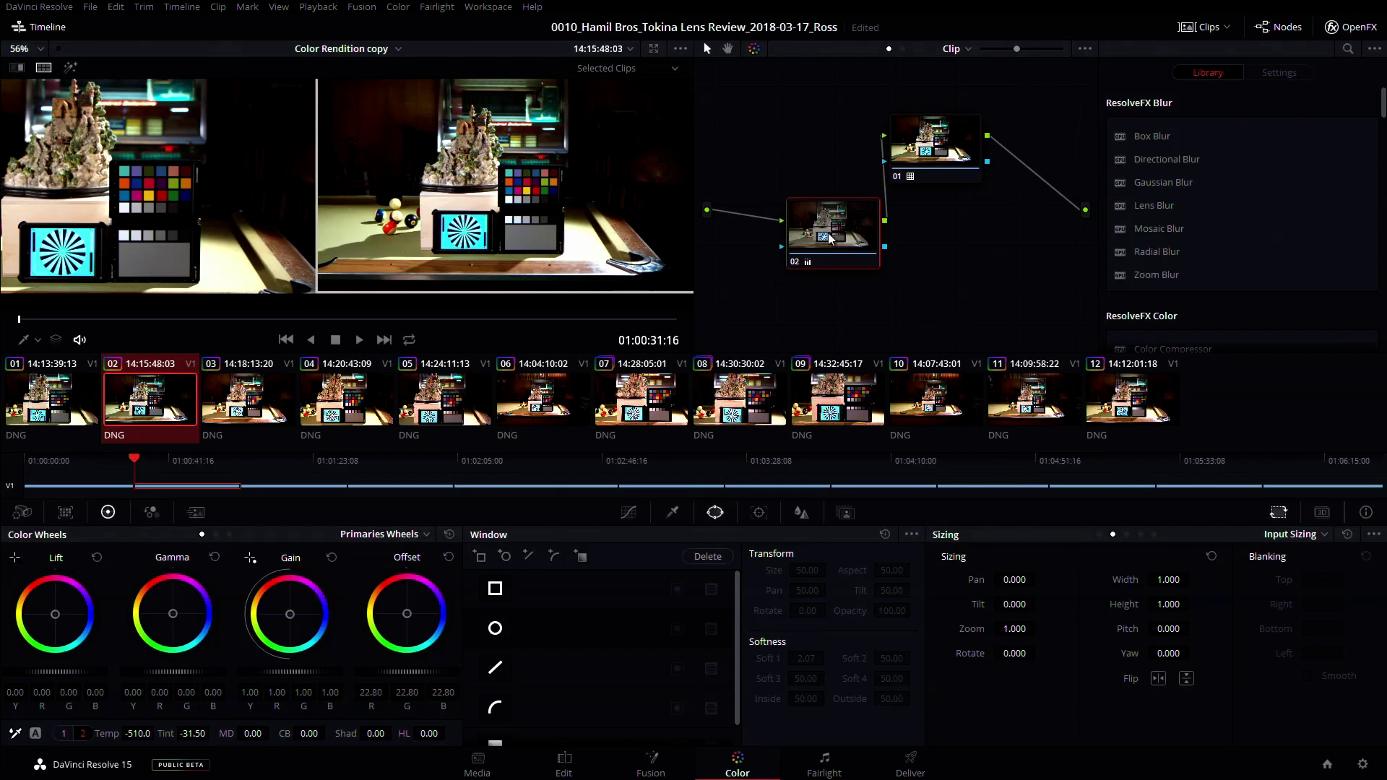
{"action": "left_click_drag", "start_coordinate": [825, 222], "coordinate": [786, 157]}
{"action": "scroll", "coordinate": [324, 179], "scroll_direction": "down", "scroll_amount": 2}
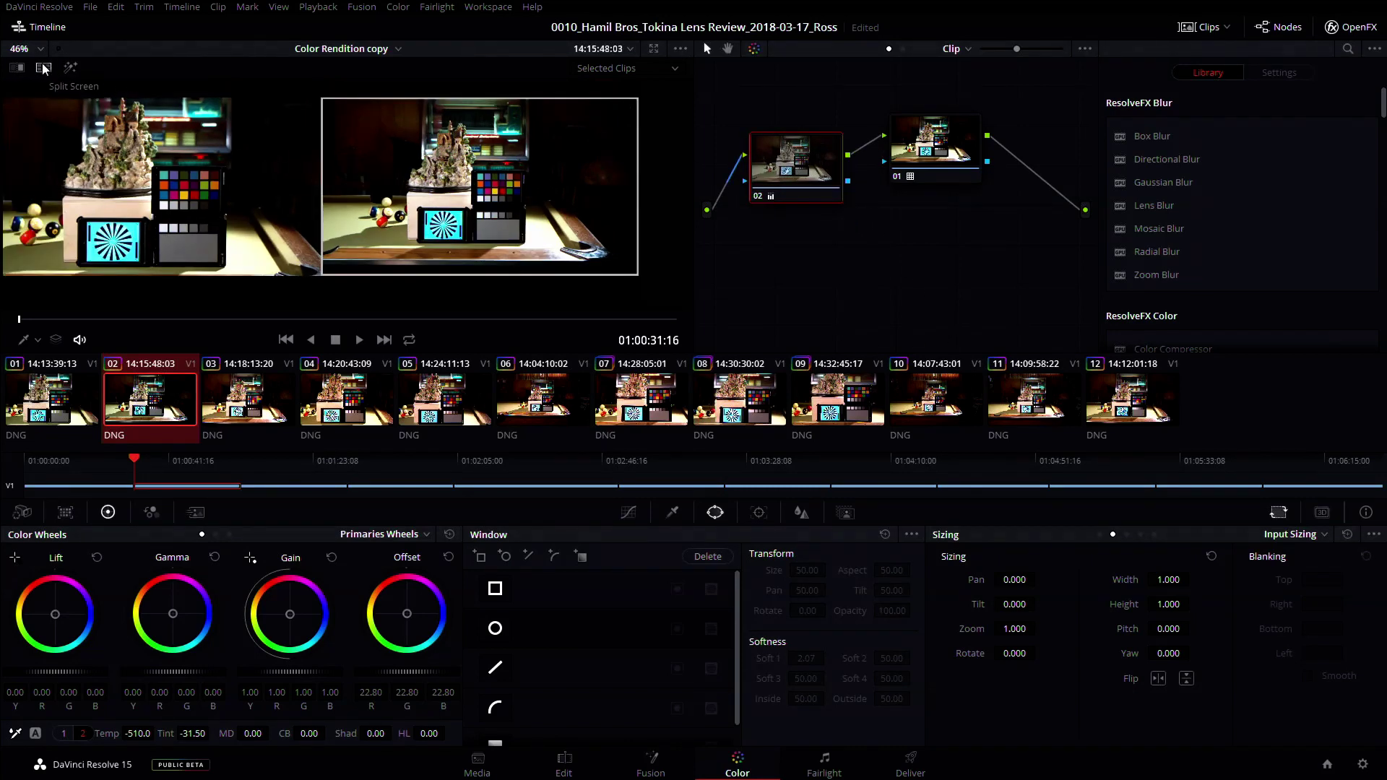
Grade clip 03 with Temperature -360, Tint -23.00 and Offset 21.65
{"action": "left_click", "coordinate": [248, 404], "text": "ctrl"}
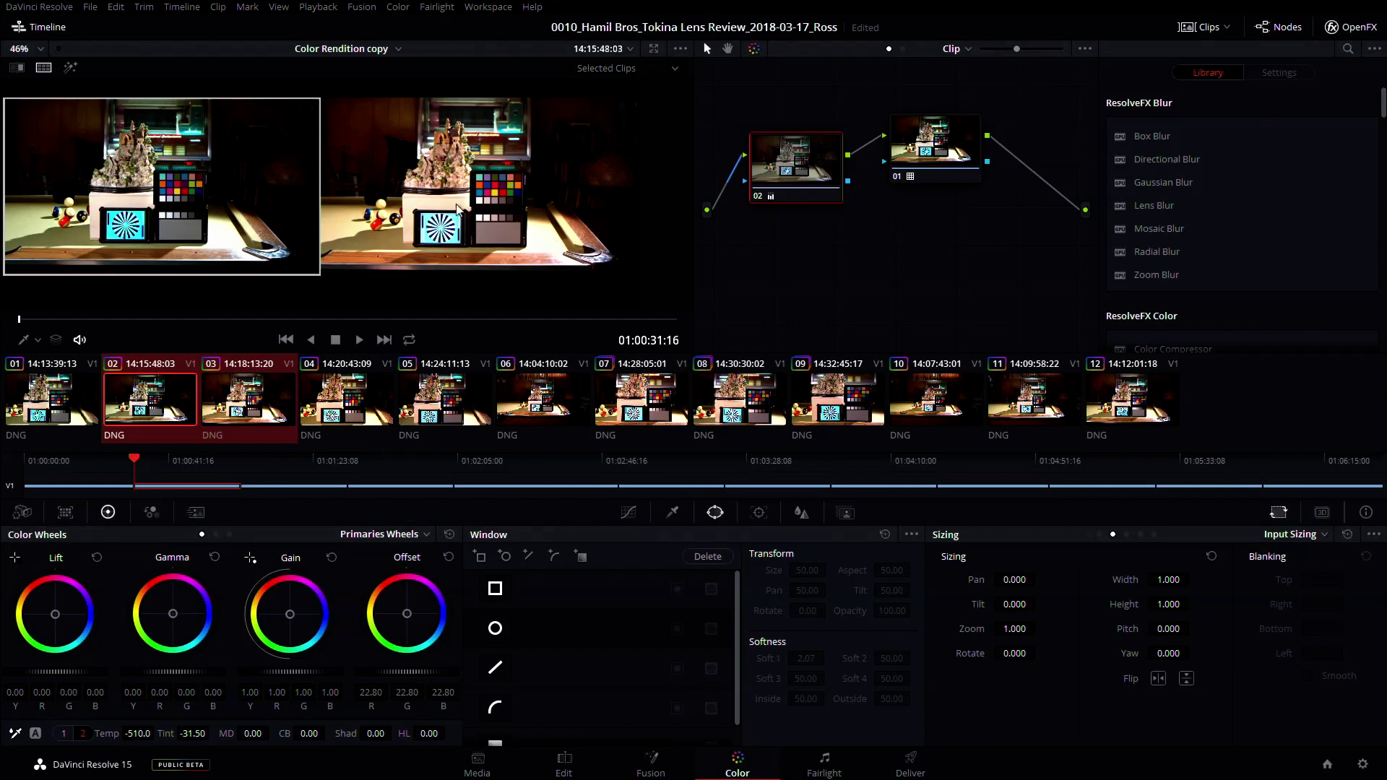
{"action": "left_click", "coordinate": [281, 476]}
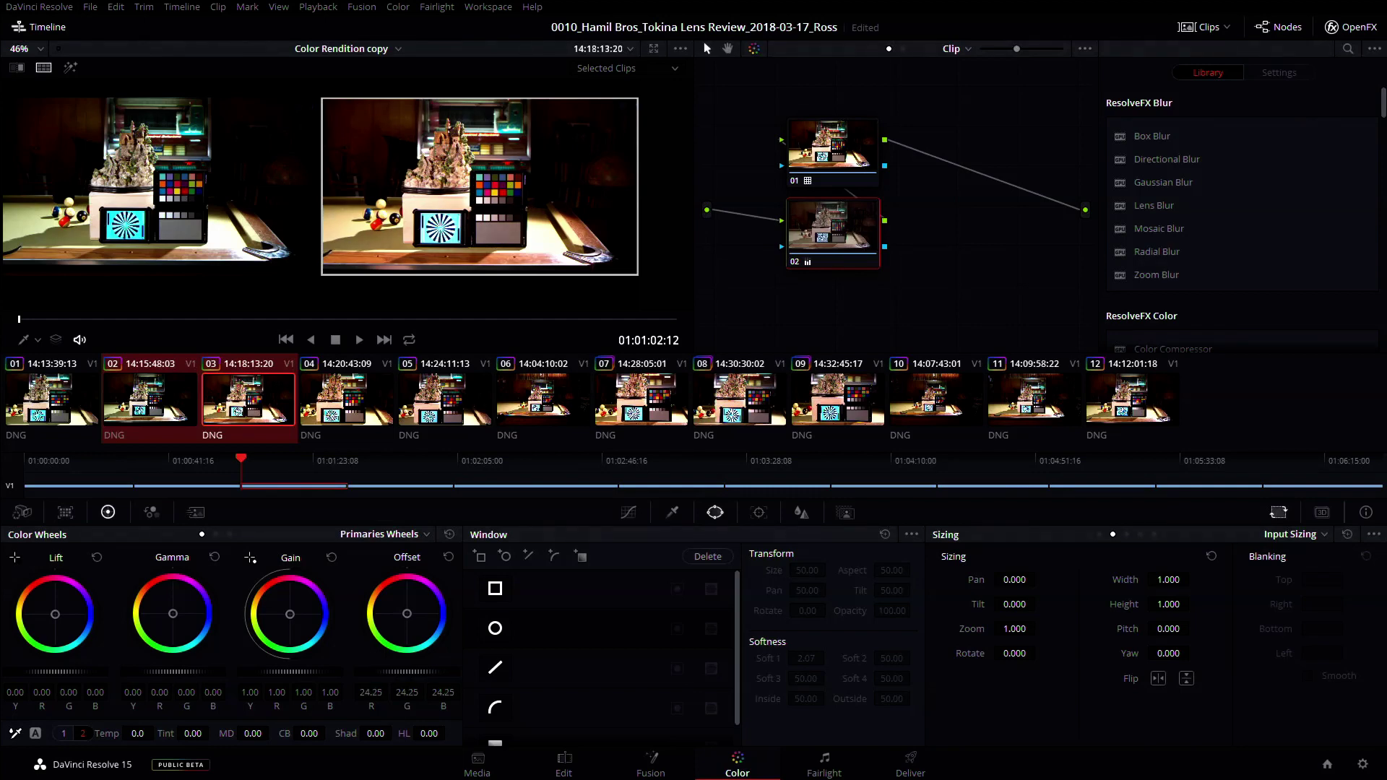
{"action": "left_click_drag", "start_coordinate": [138, 733], "coordinate": [158, 733]}
{"action": "left_click_drag", "start_coordinate": [192, 733], "coordinate": [213, 733]}
{"action": "left_click_drag", "start_coordinate": [407, 672], "coordinate": [398, 672]}
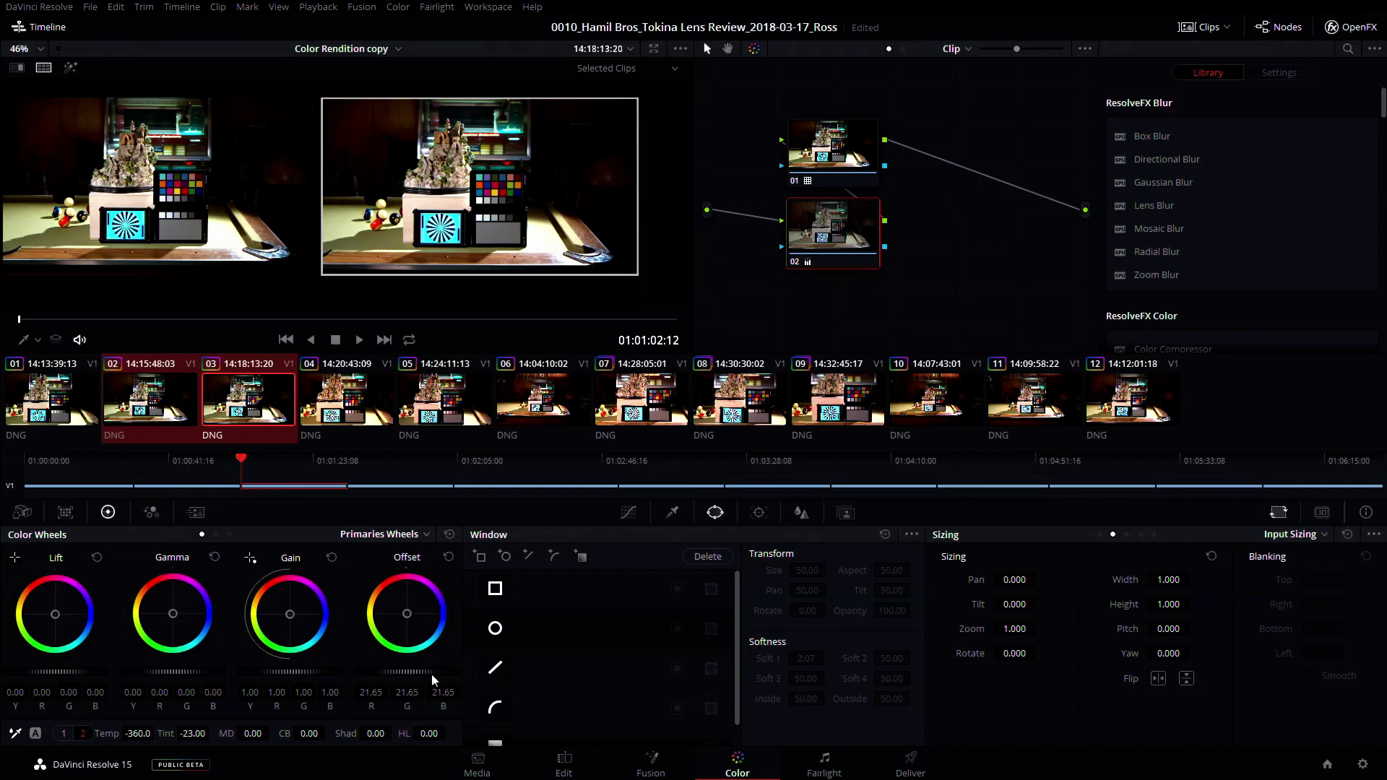
Make clip 01 current and add clips 02 and 03 to the comparison
{"action": "left_click", "coordinate": [171, 203]}
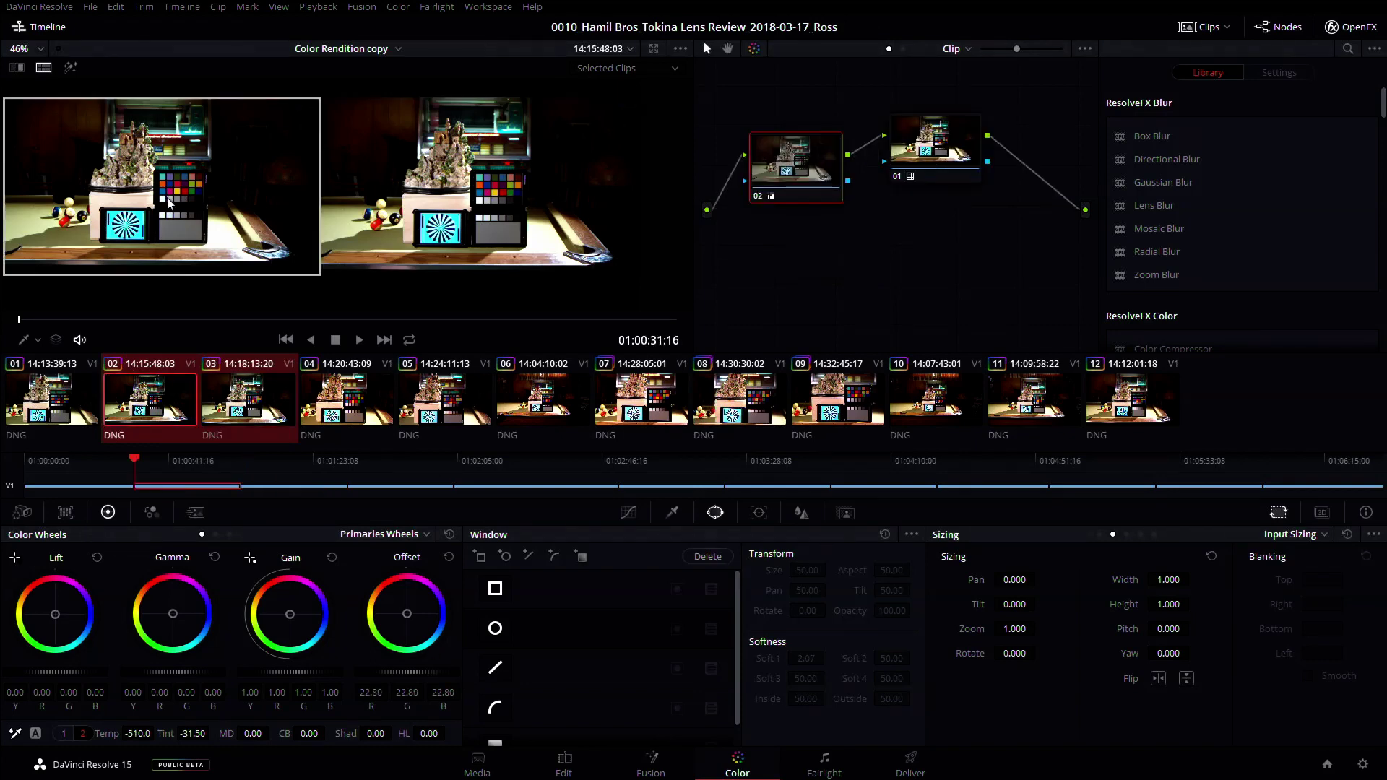
{"action": "left_click", "coordinate": [76, 408]}
{"action": "left_click", "coordinate": [119, 408], "text": "ctrl"}
{"action": "left_click", "coordinate": [248, 393], "text": "ctrl"}
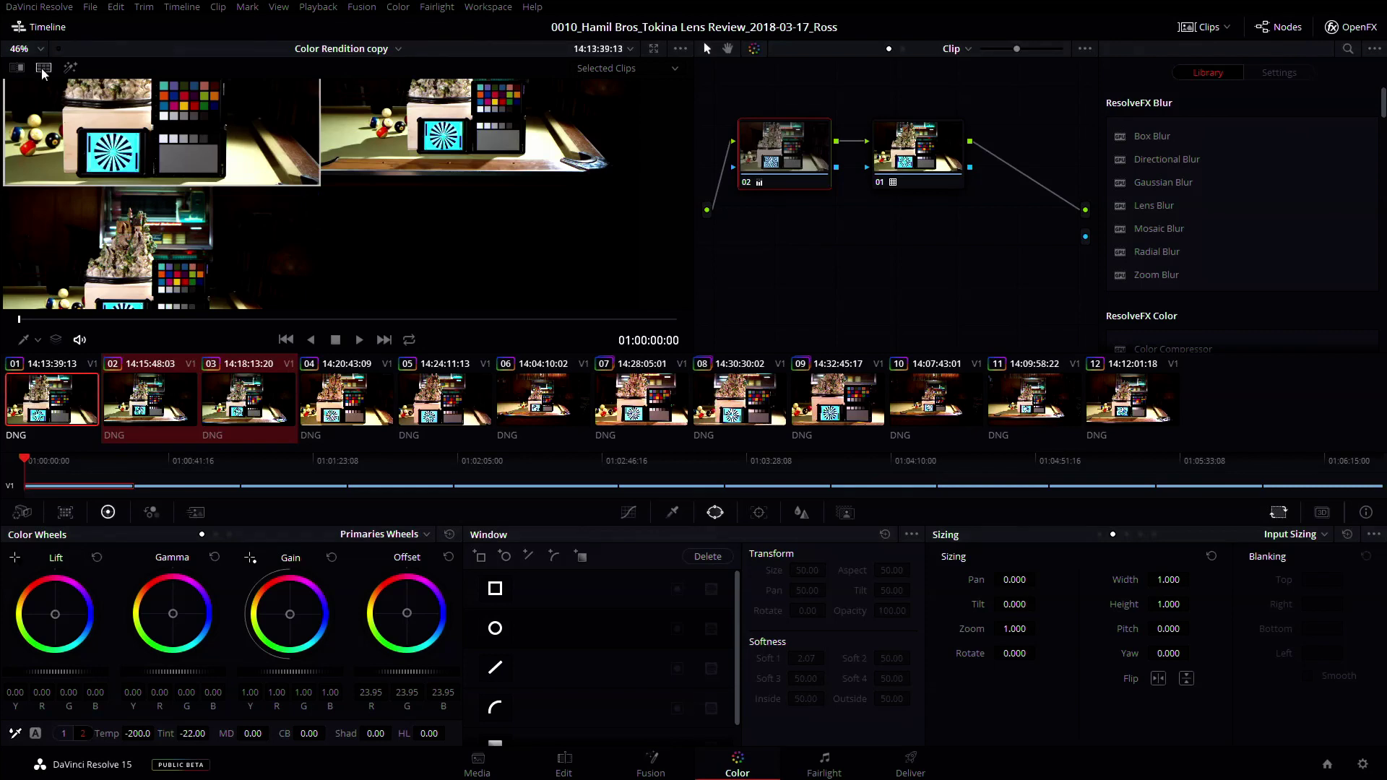
Zoom the split-screen viewer out to about 31% to show clips 01–03 fully
{"action": "scroll", "coordinate": [240, 150], "scroll_direction": "down", "scroll_amount": 2}
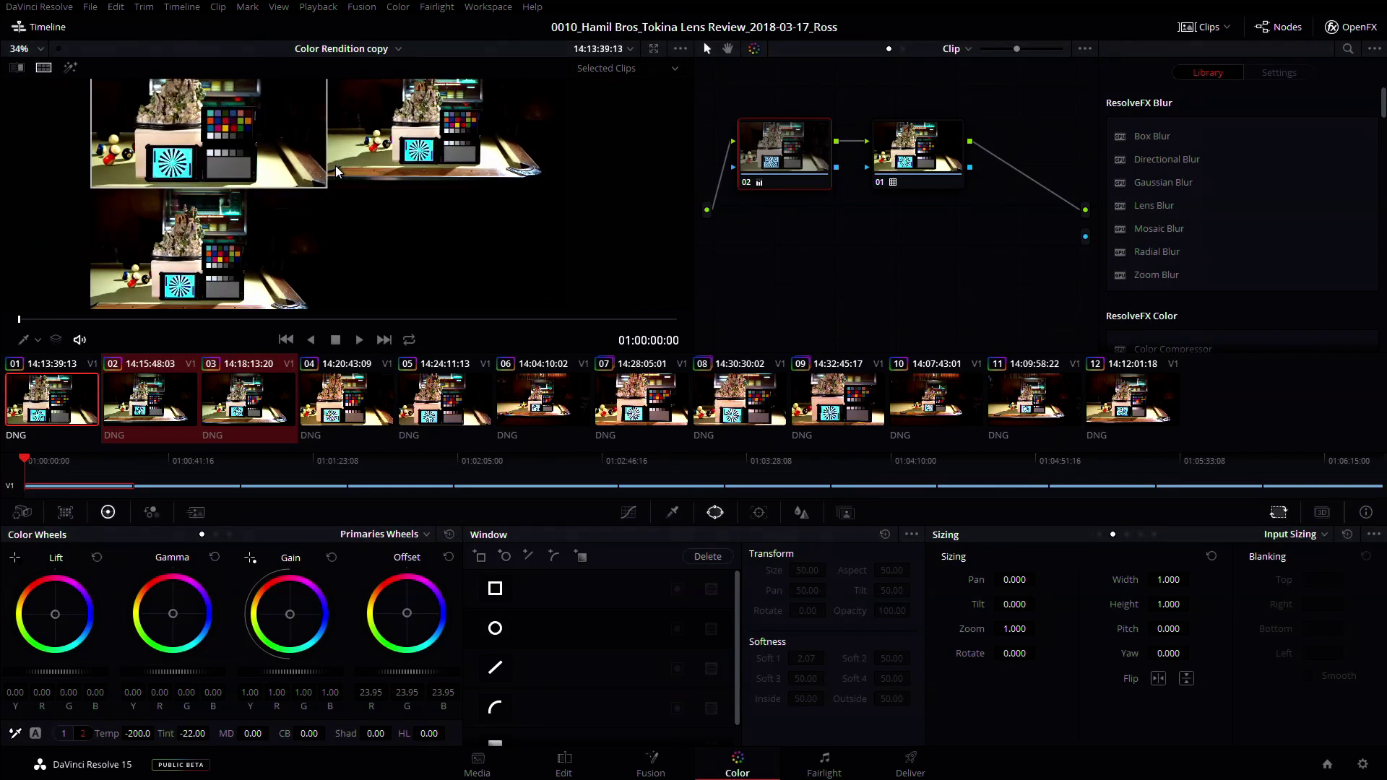
{"action": "scroll", "coordinate": [337, 171], "scroll_direction": "down", "scroll_amount": 1}
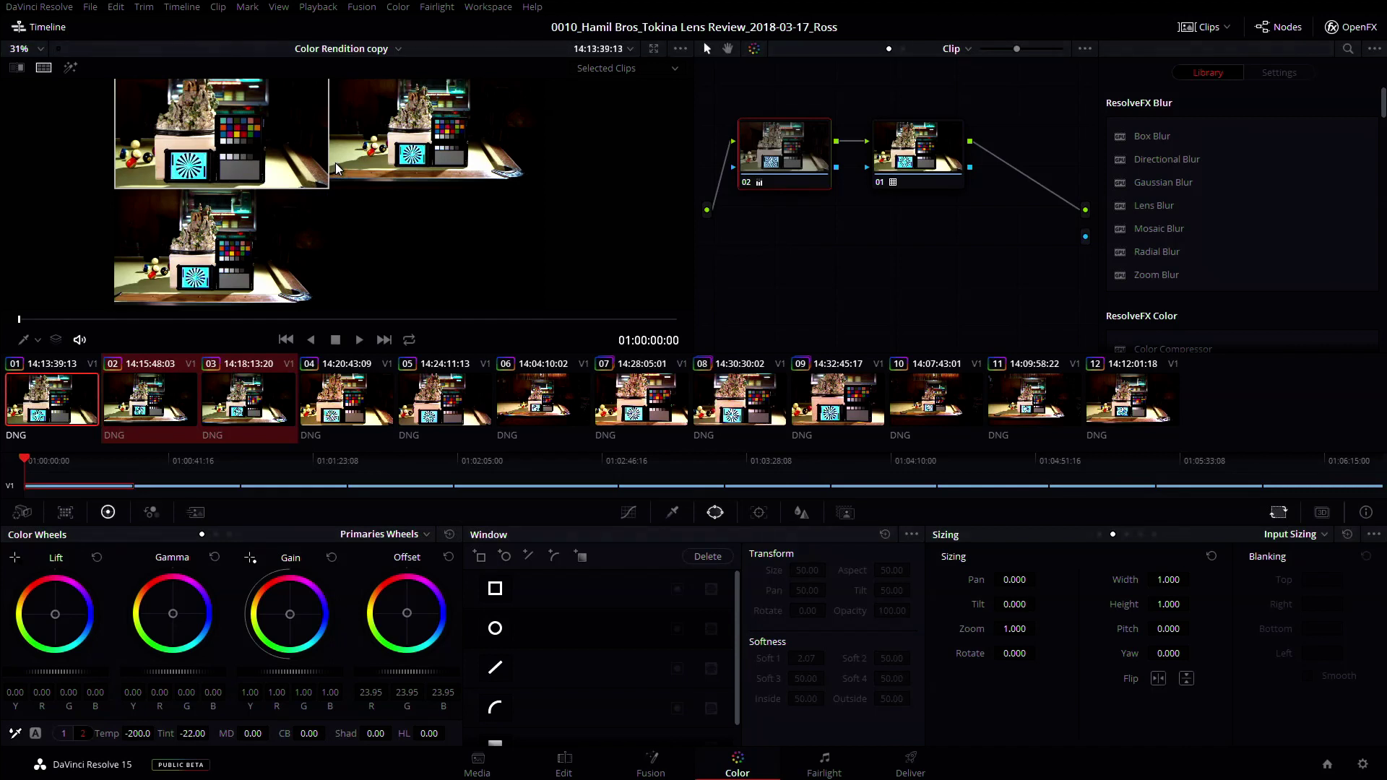